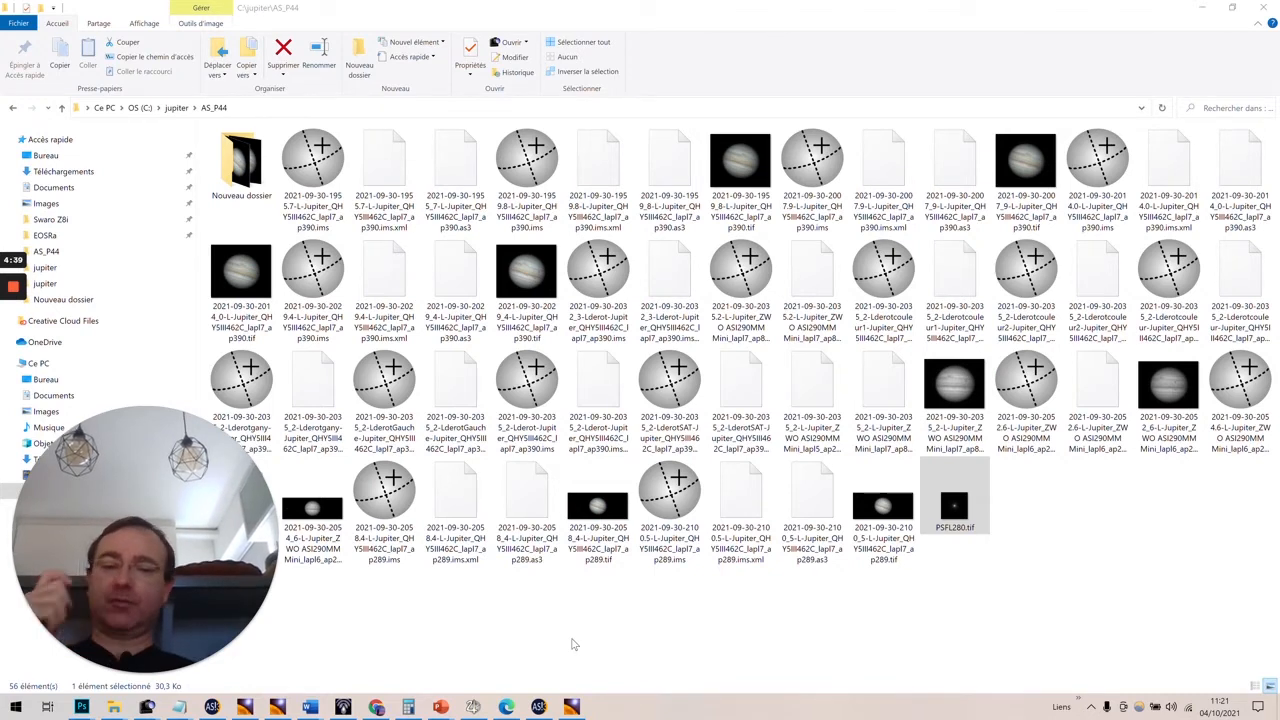
left_click(574, 707)
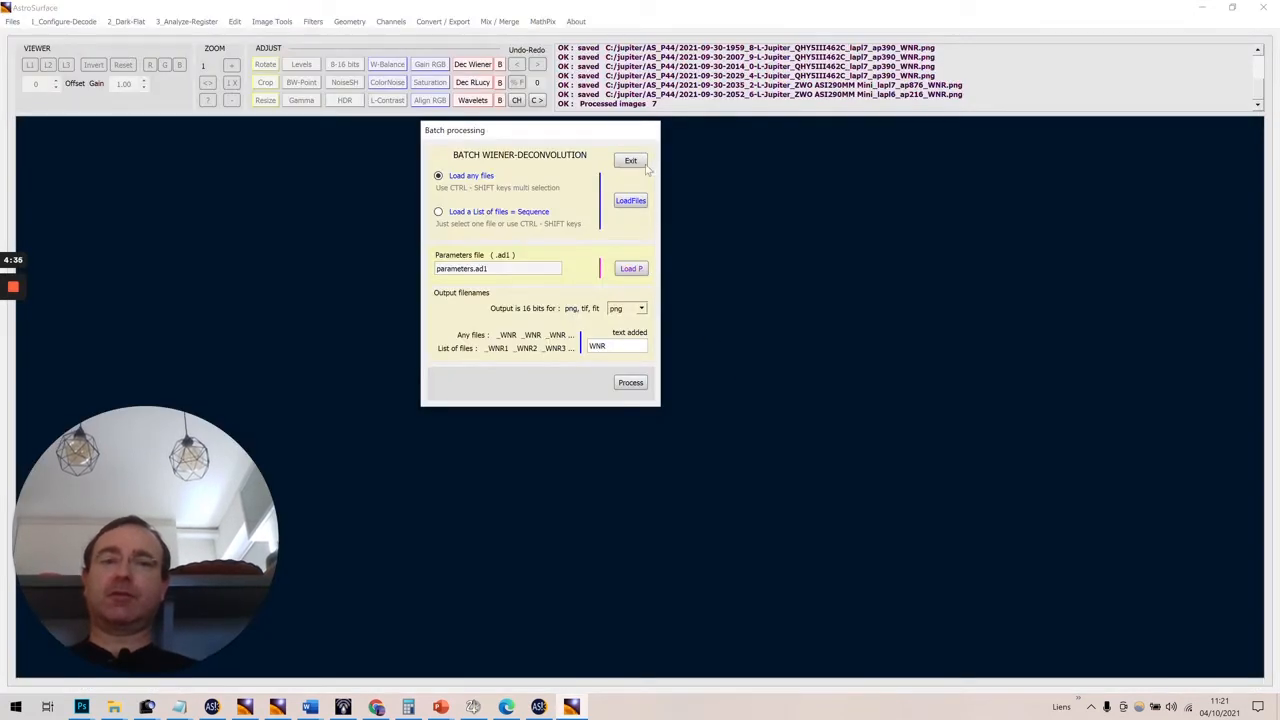
left_click(631, 162)
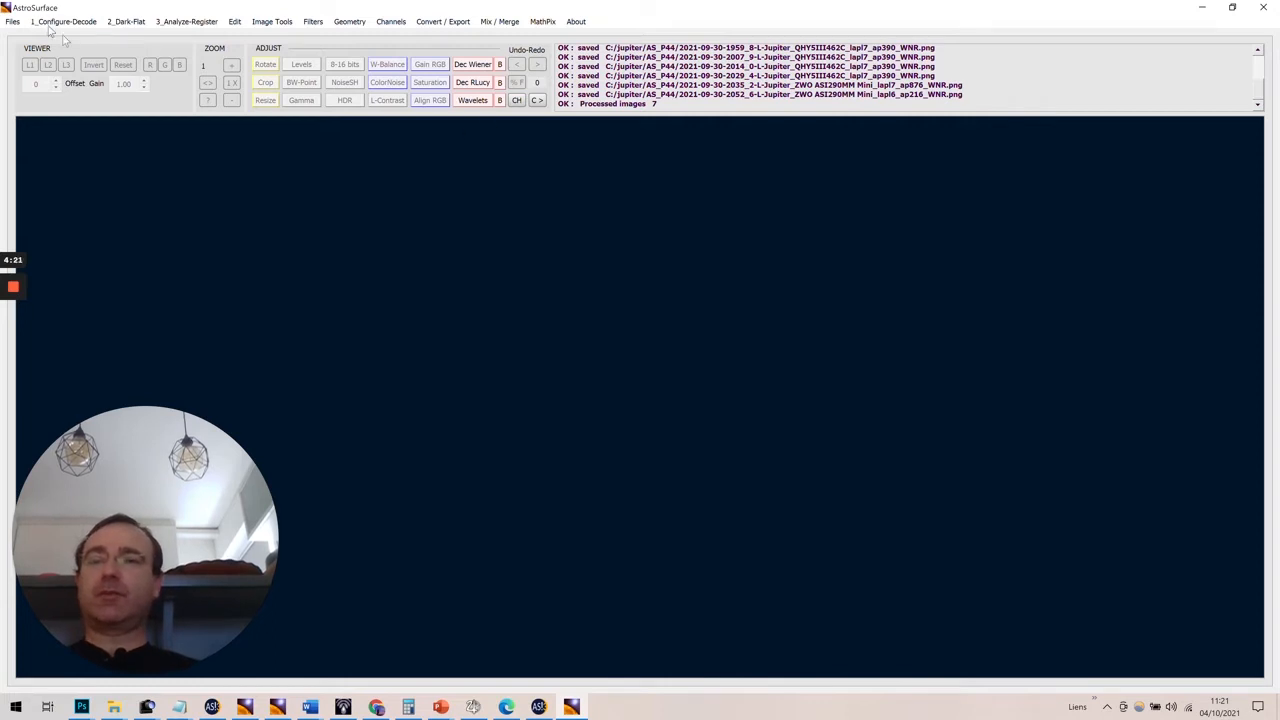
left_click(14, 21)
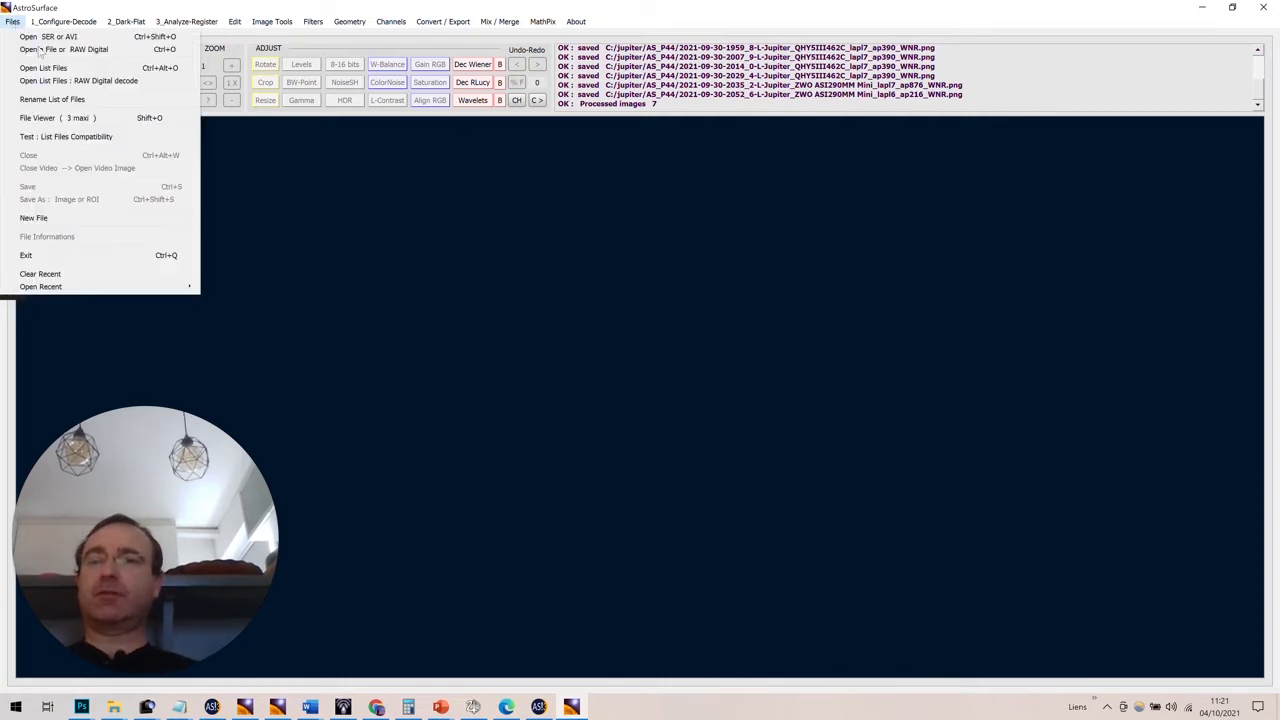
left_click(50, 49)
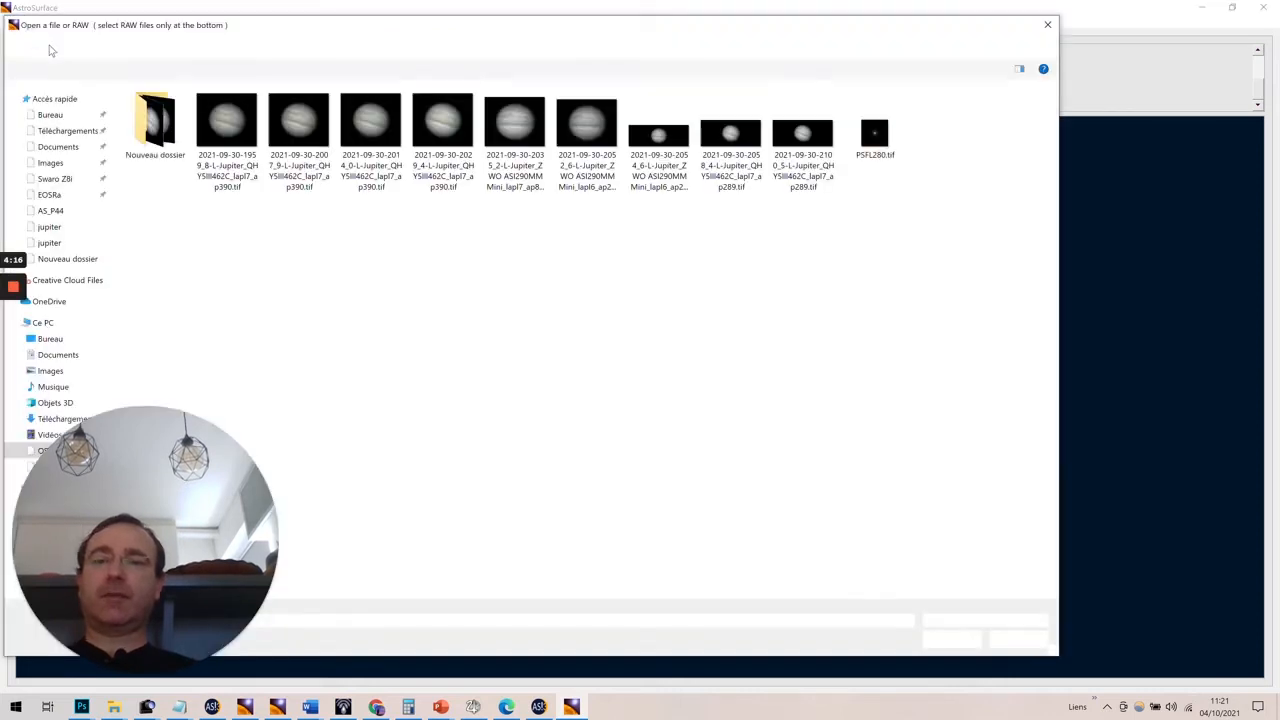
double_click(370, 110)
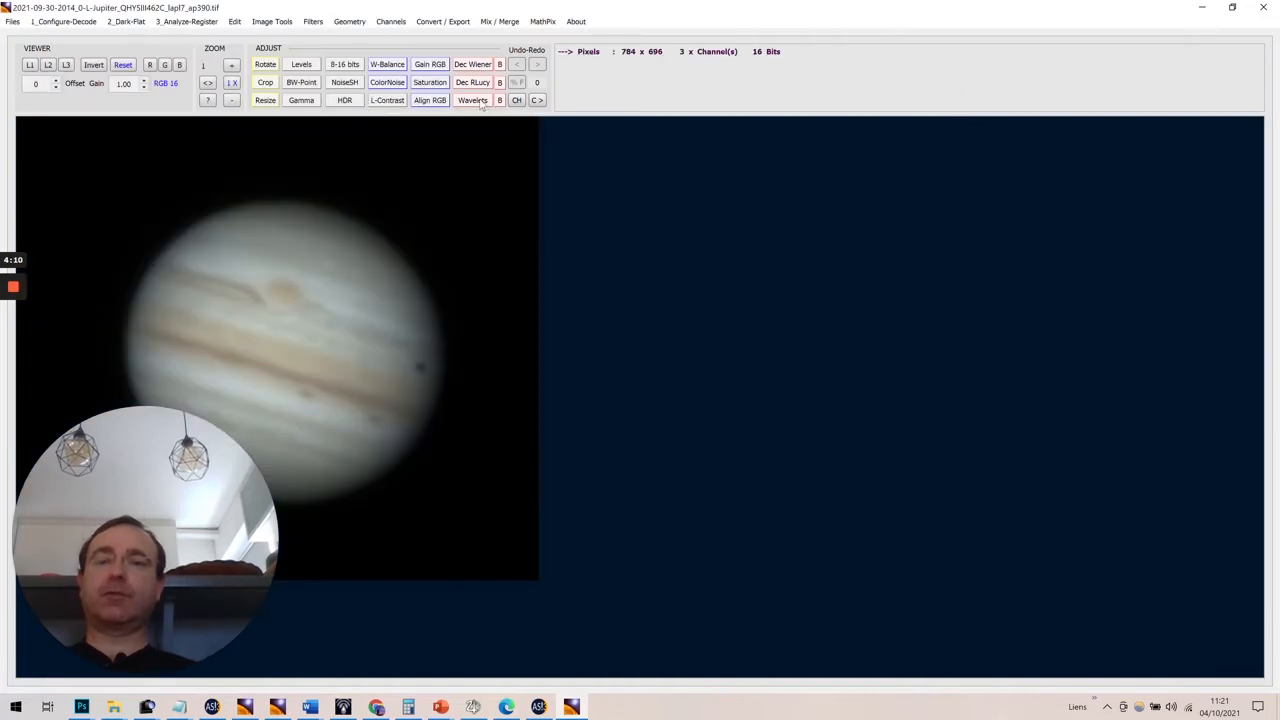
Start Wavelets-Deconvolution, set the Wavelets HF size to 11 and raise the noise prefilter by three increments
left_click(482, 102)
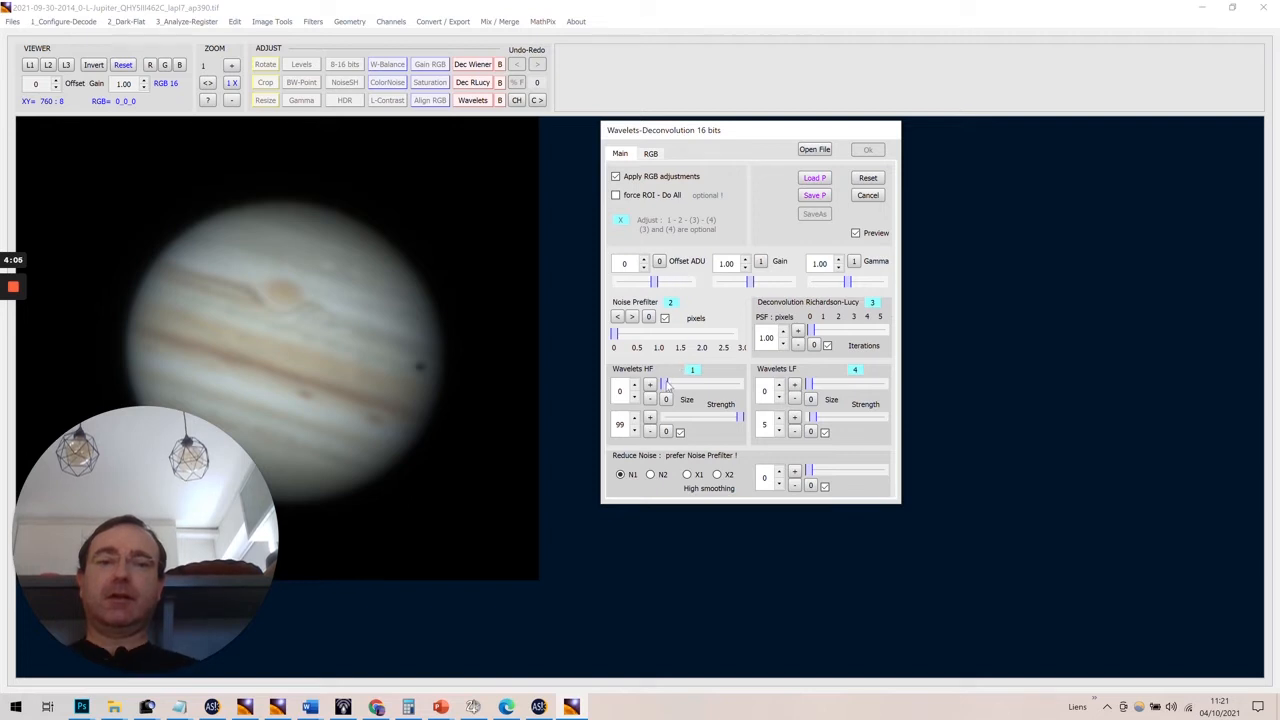
left_click_drag(673, 386, 695, 389)
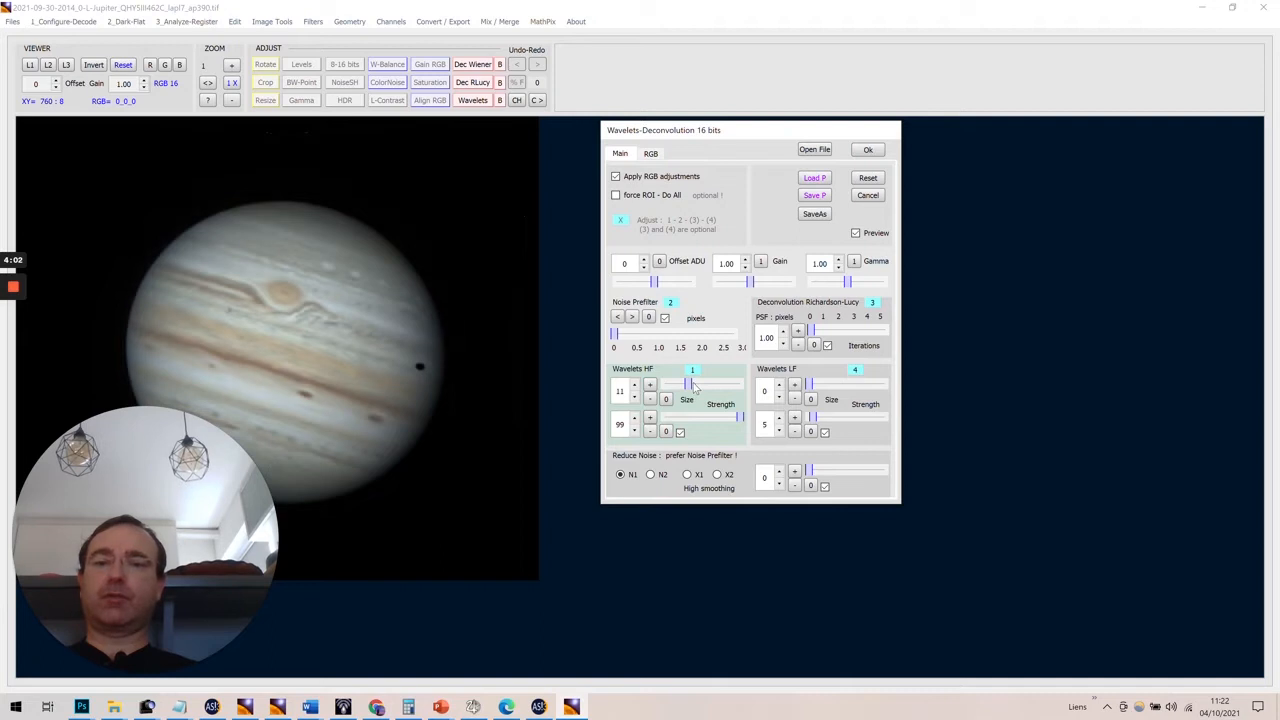
left_click(632, 316)
left_click(634, 316)
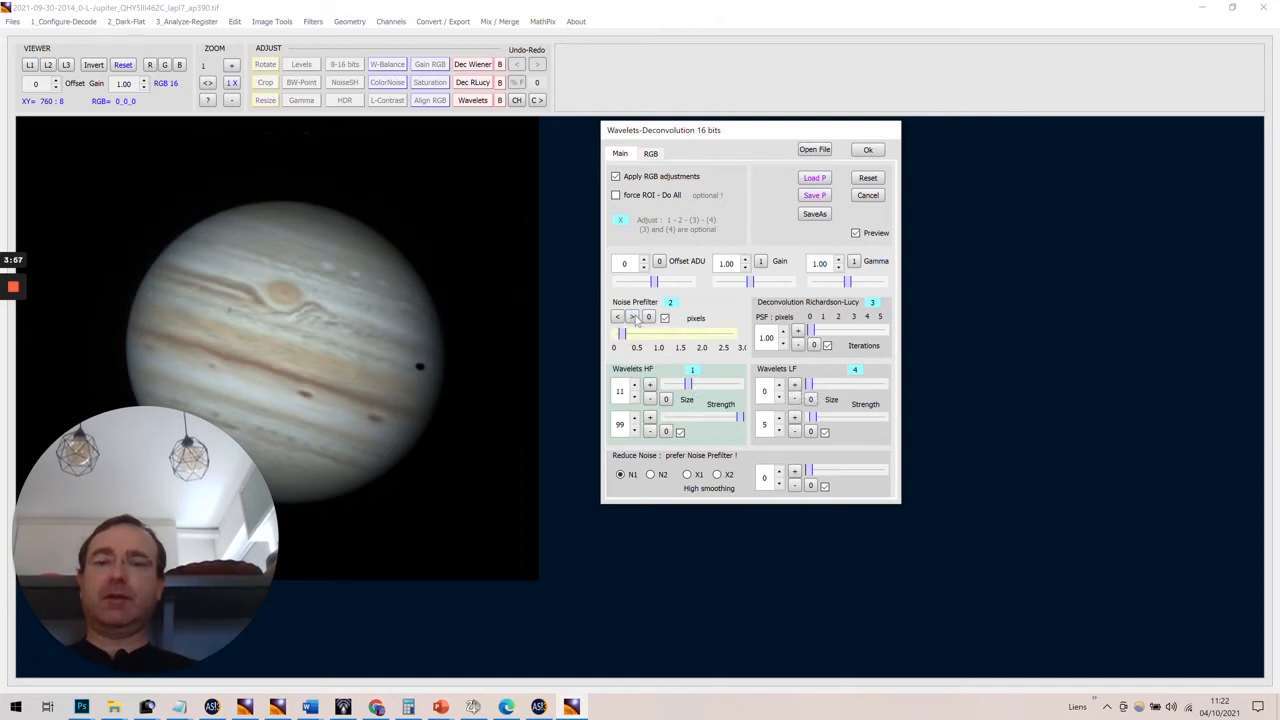
left_click(634, 316)
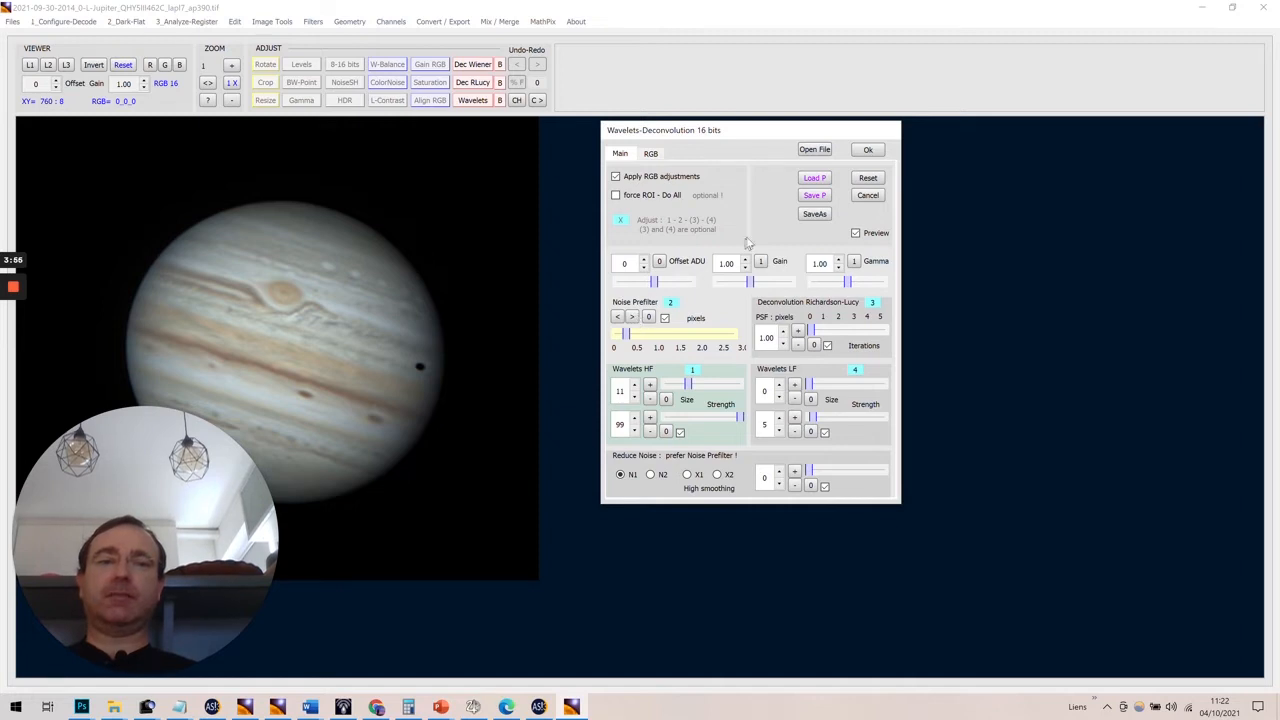
Save the wavelet-deconvolution parameters as parameterstest.aw1 in the C:\jupiter folder
left_click(815, 195)
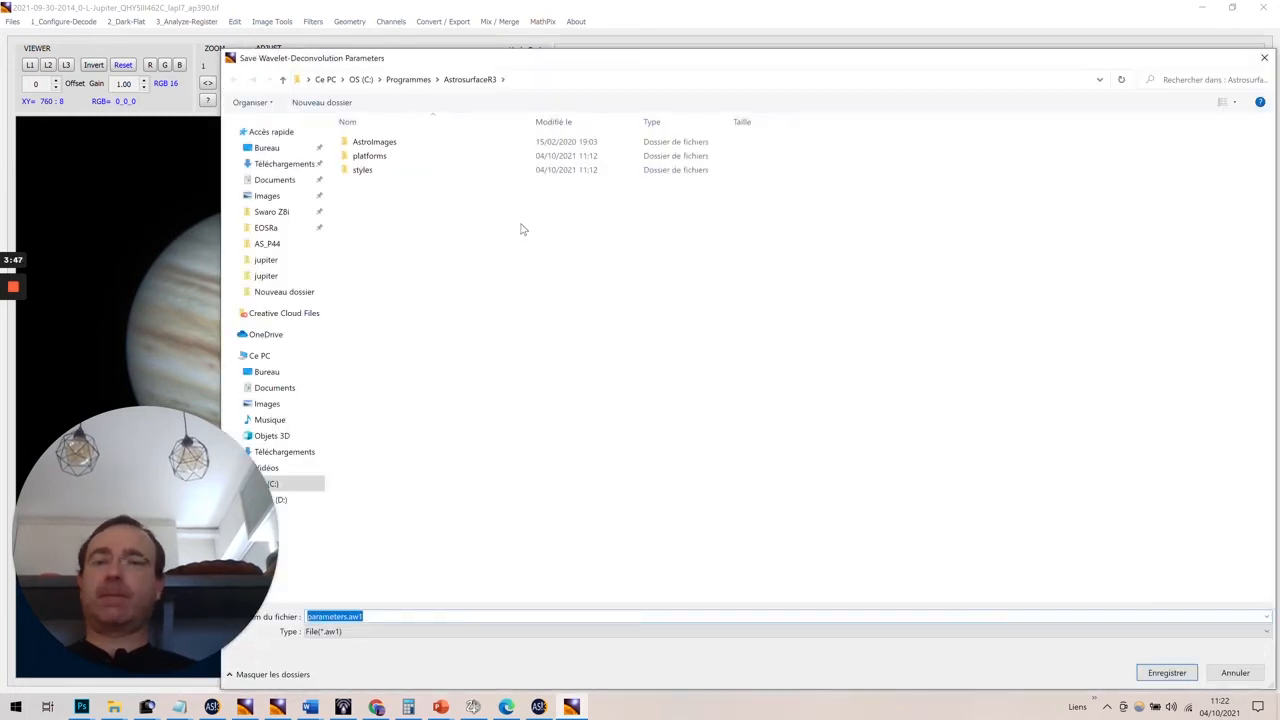
left_click(296, 486)
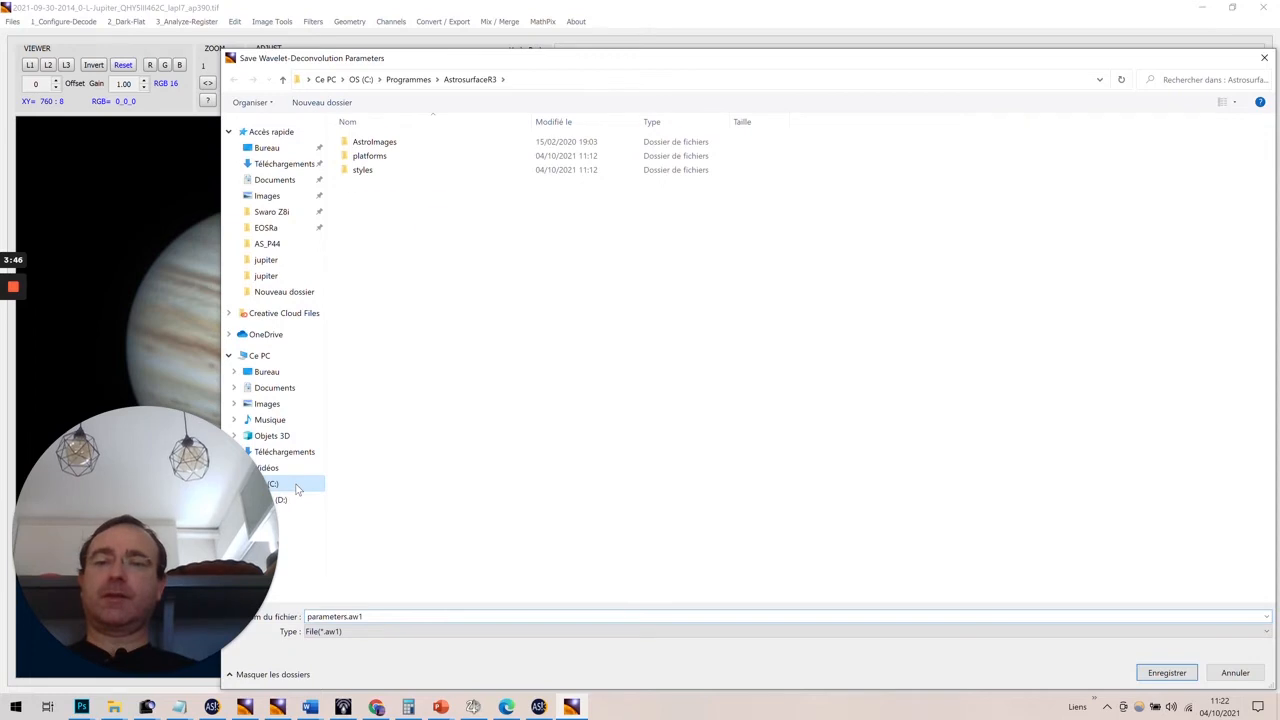
left_click(870, 145)
double_click(870, 145)
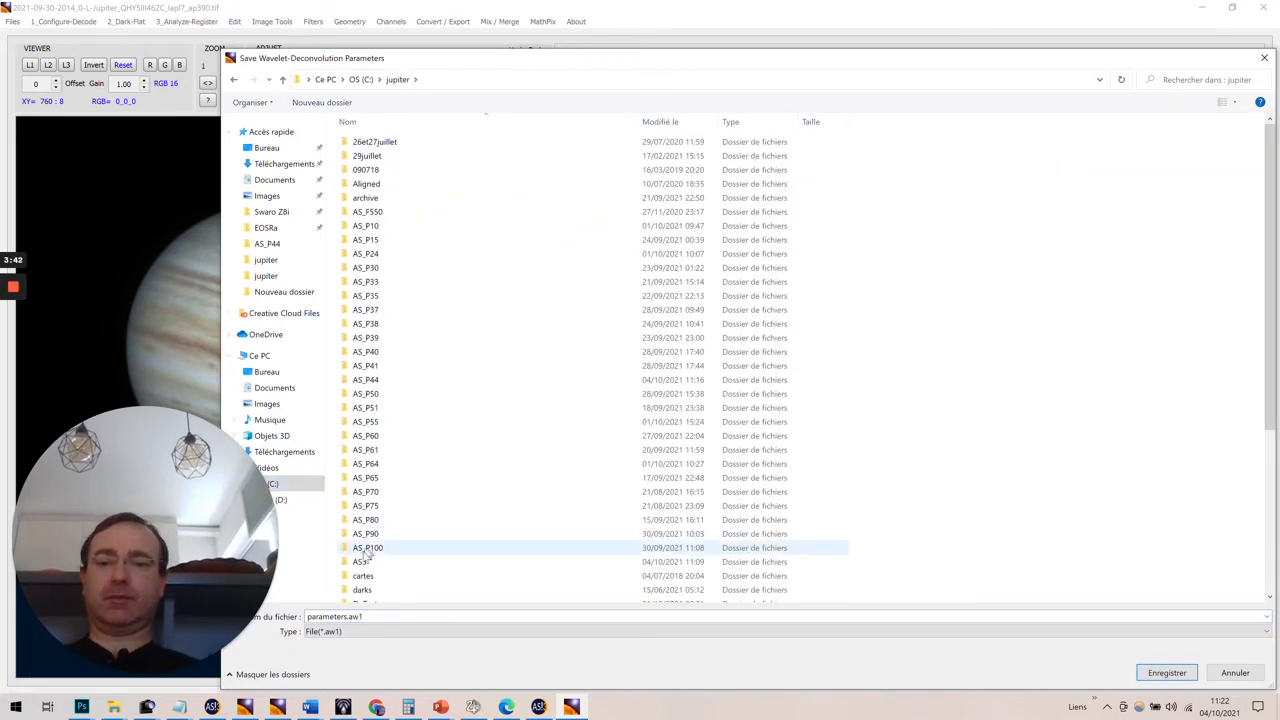
left_click(349, 617)
left_click(349, 617)
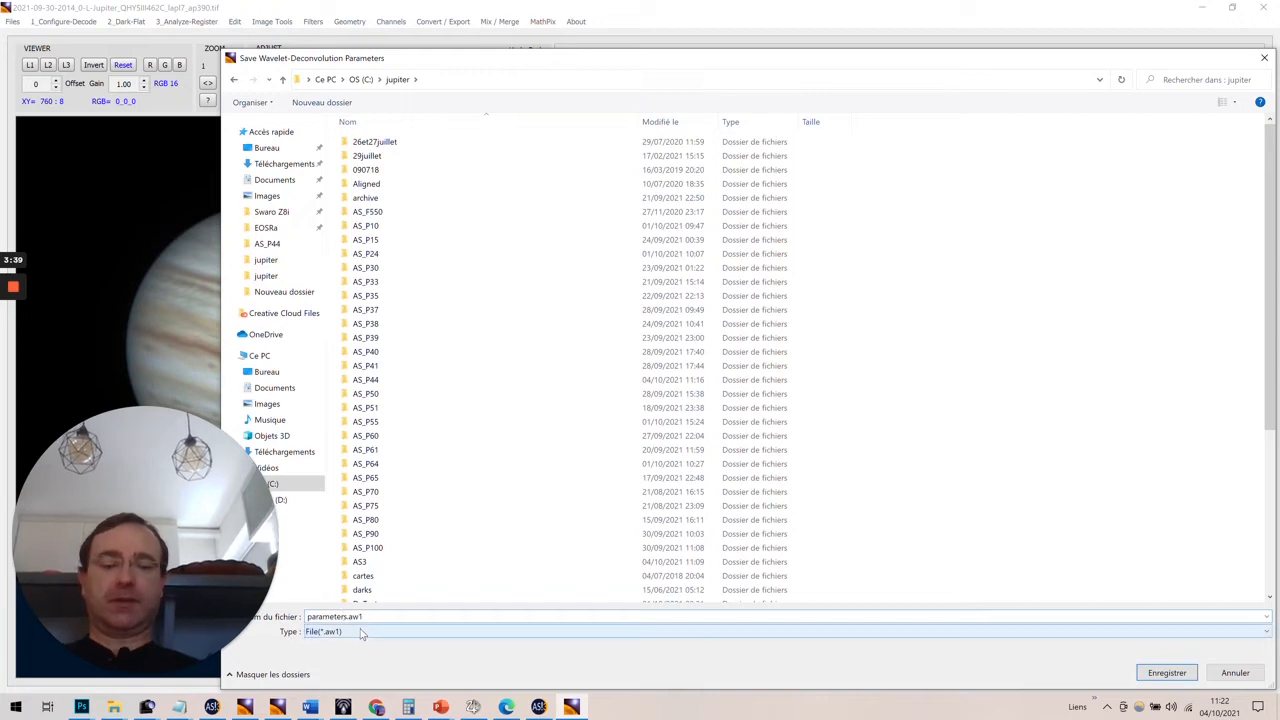
type("test")
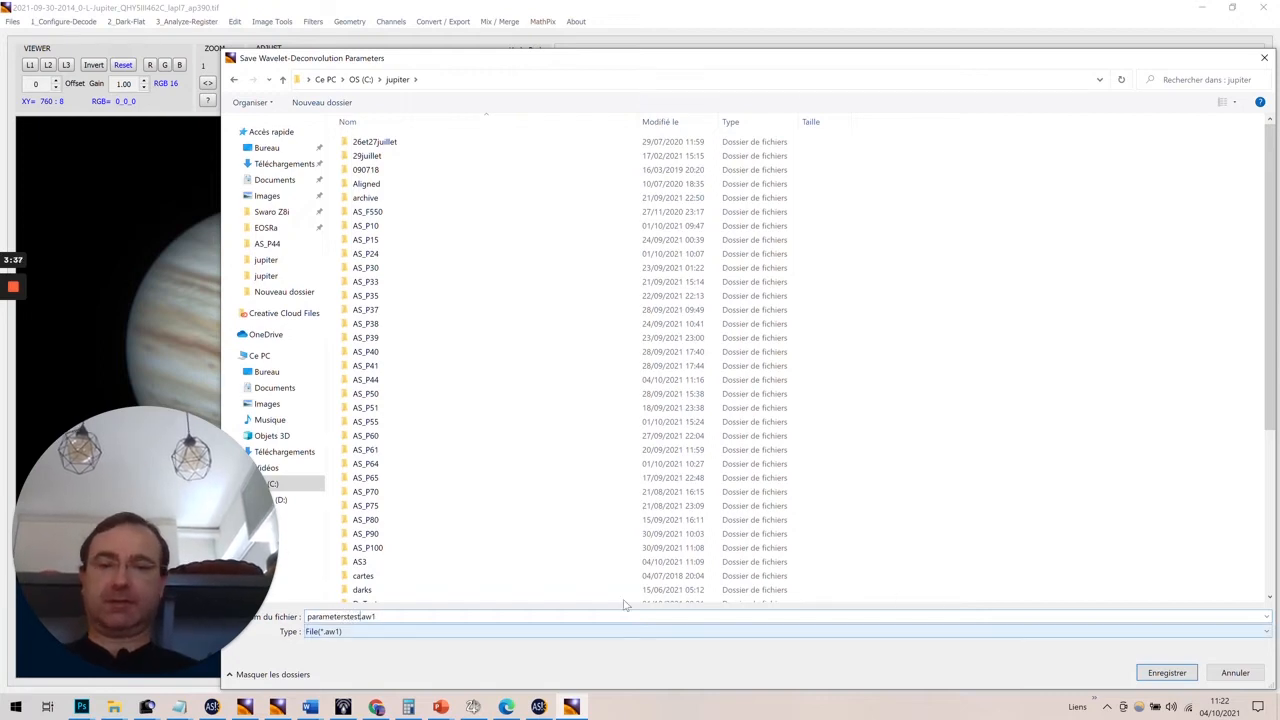
left_click(1168, 672)
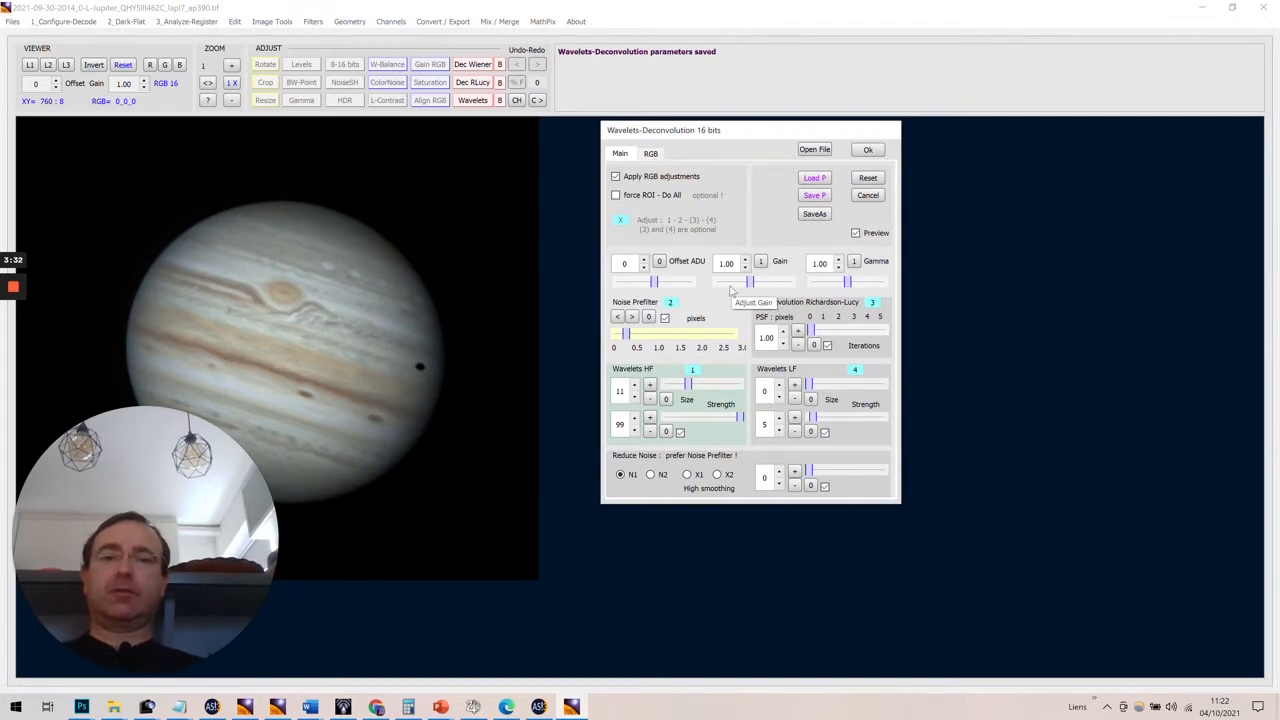
Apply the wavelets to the image, then close it and open batch Wavelets-Deconvolution processing
left_click(870, 150)
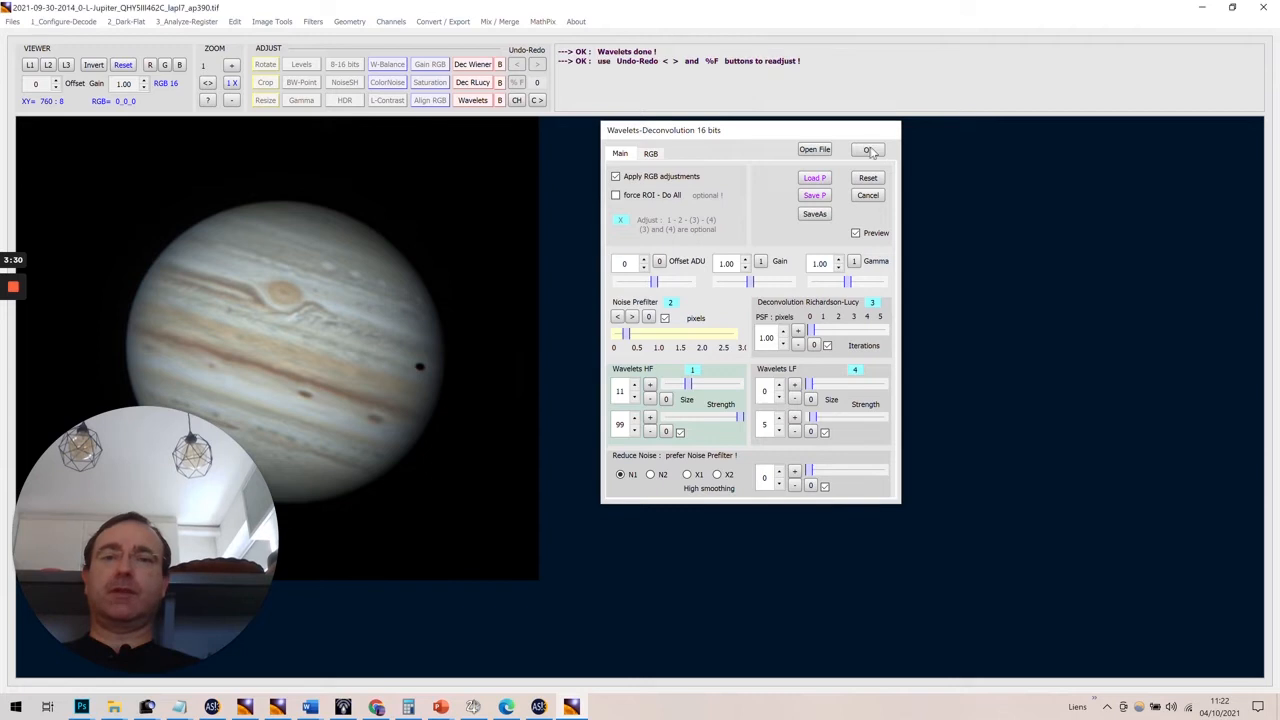
left_click(500, 101)
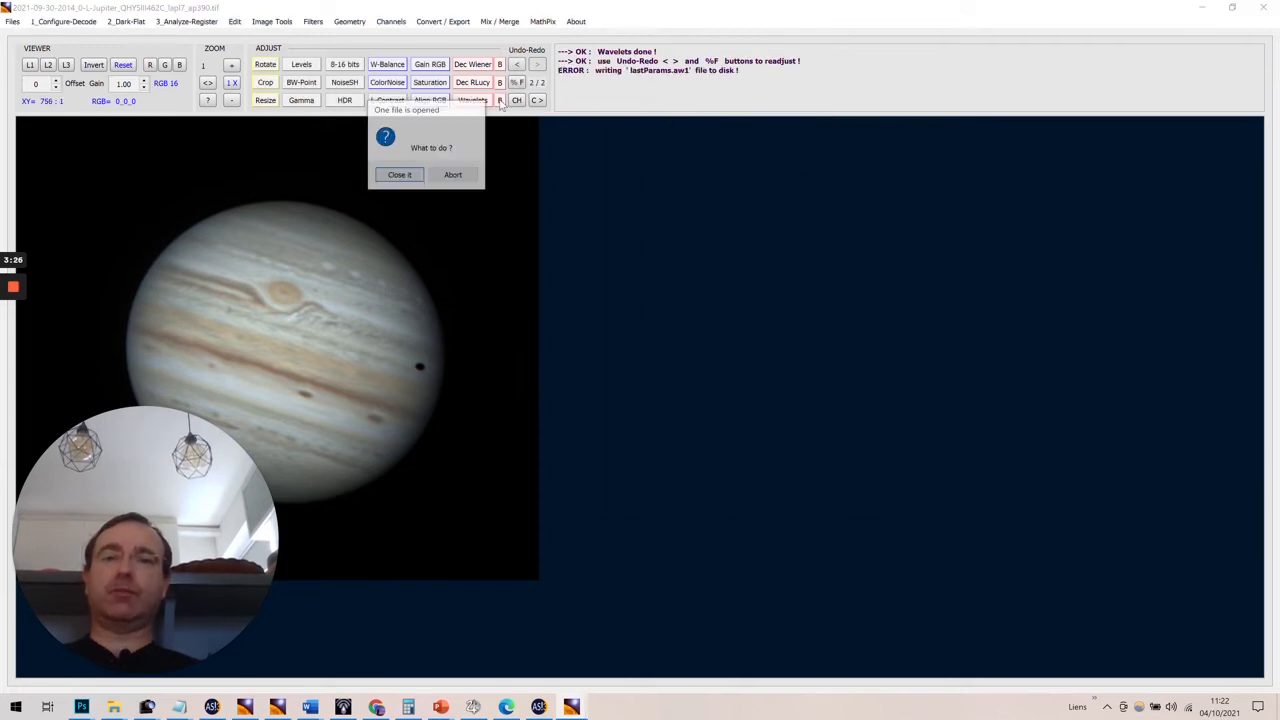
left_click(401, 176)
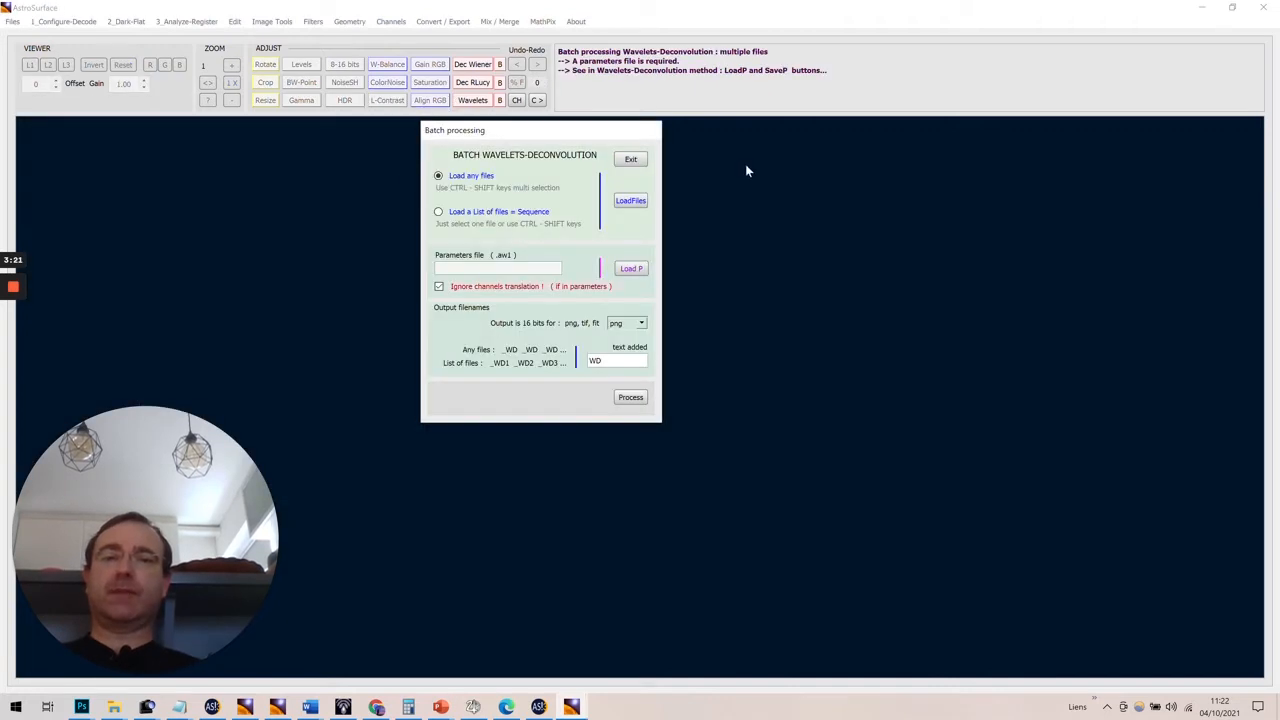
left_click(638, 160)
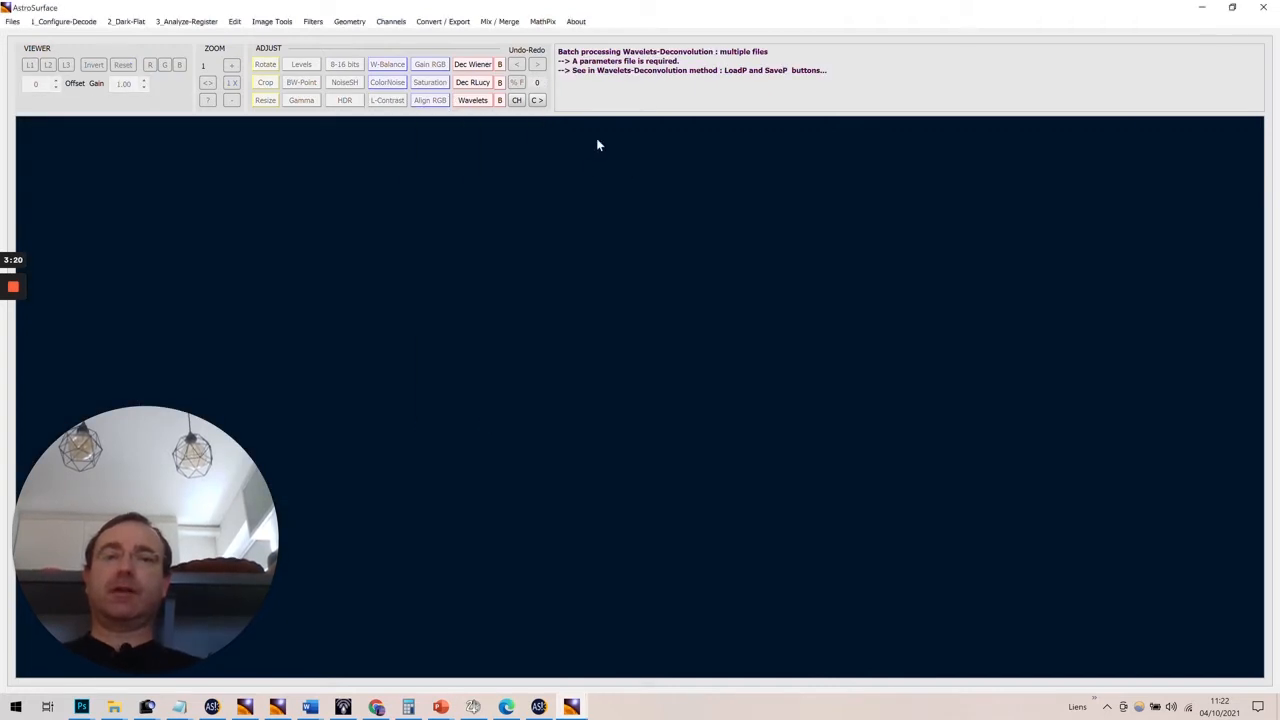
left_click(500, 101)
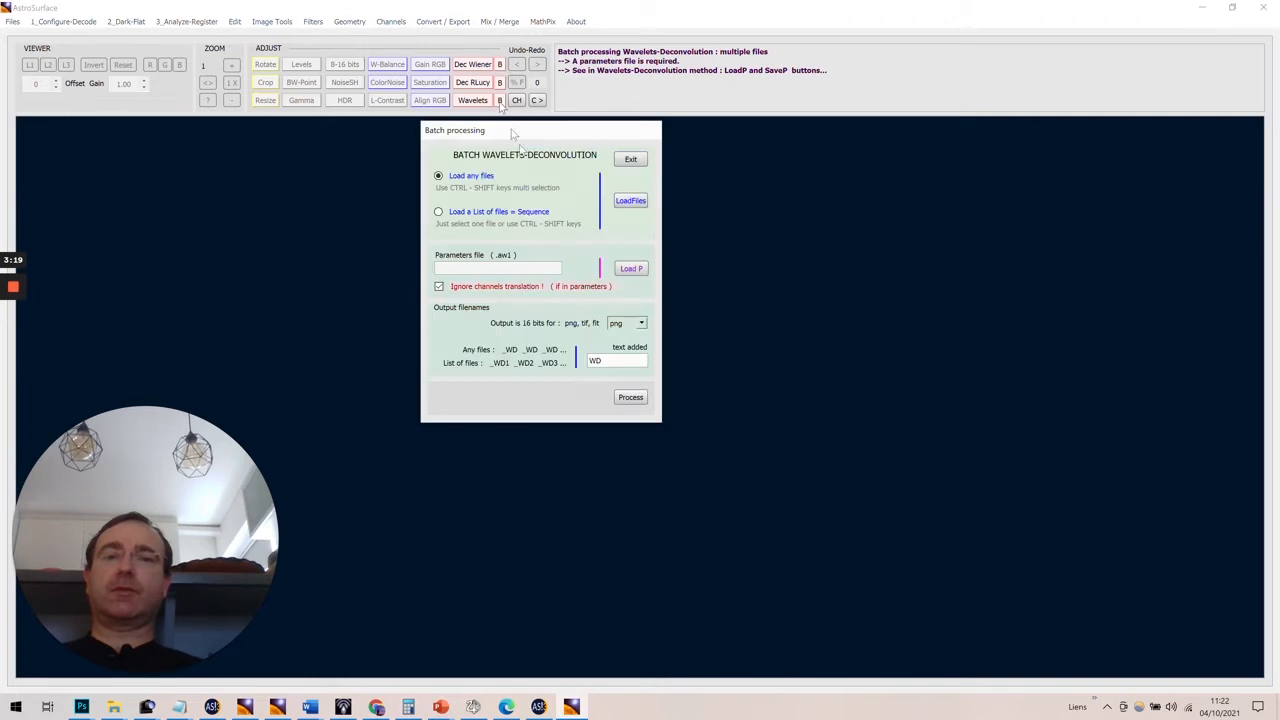
left_click(629, 201)
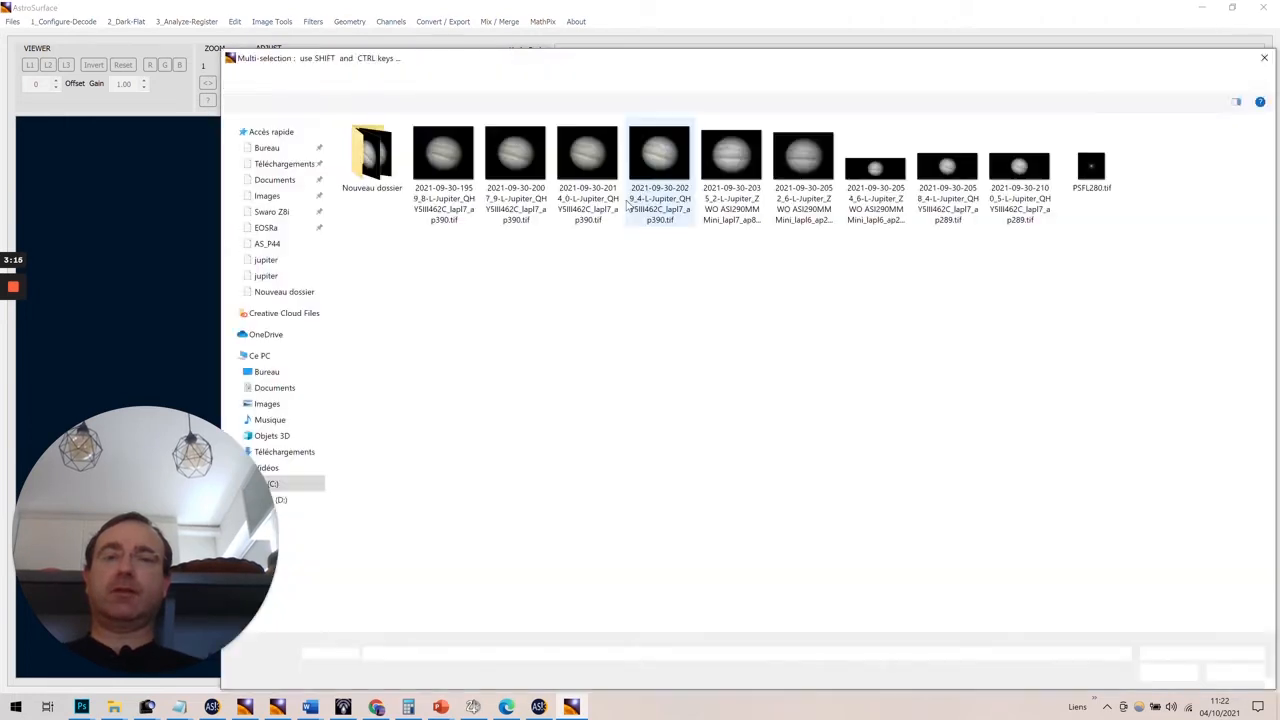
left_click(432, 178)
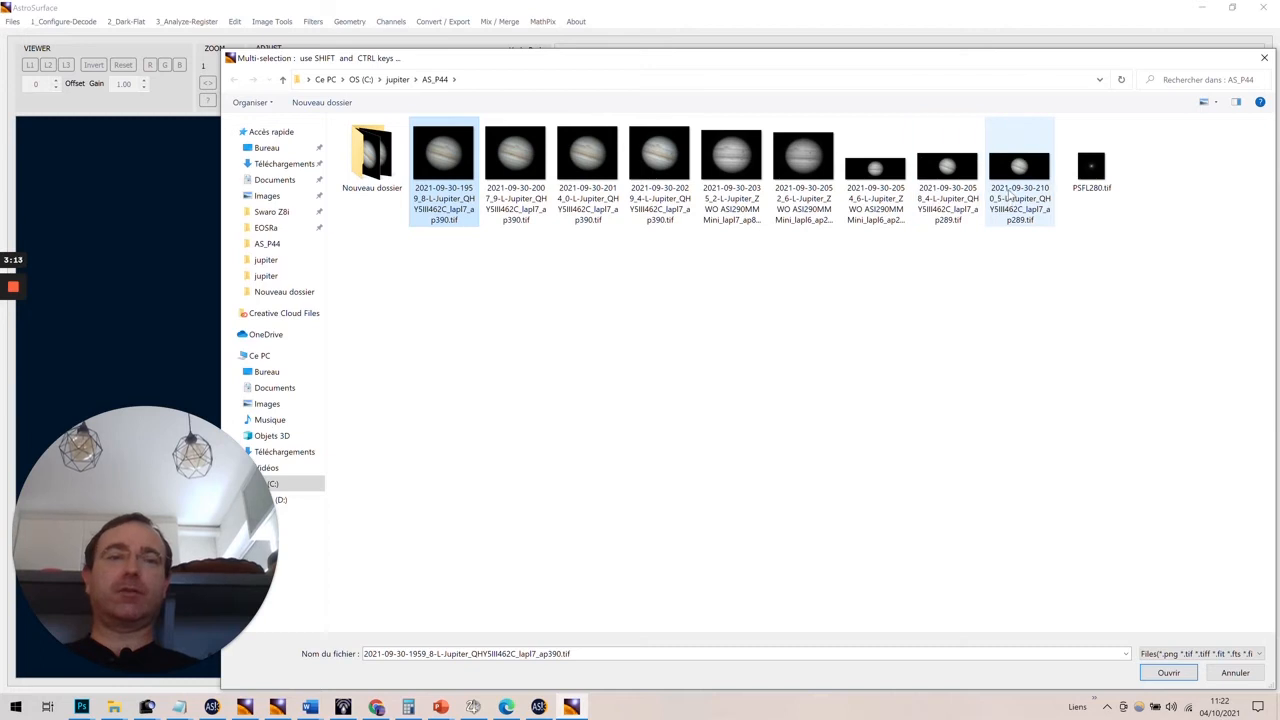
left_click(1012, 190, "shift")
key("Return")
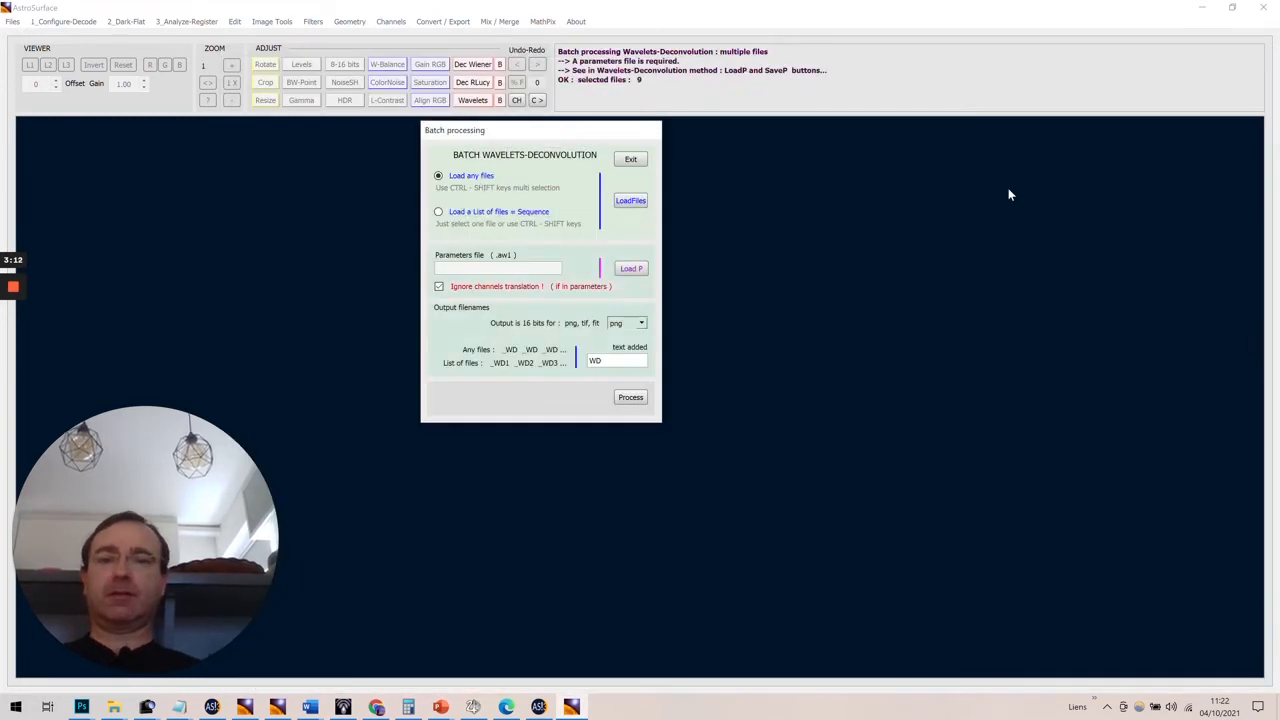
Load parameterstest.aw1 from C:\jupiter as the parameters file and run the batch with PNG output and the WD suffix
left_click(630, 269)
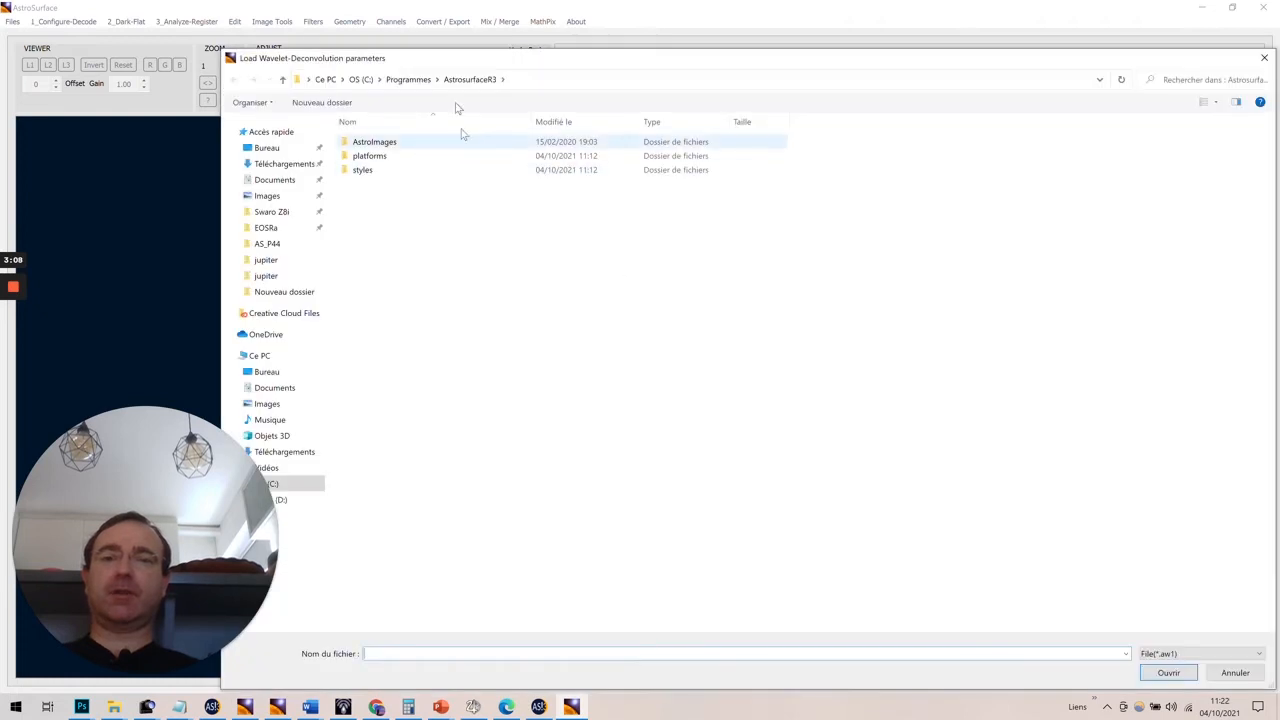
left_click(295, 482)
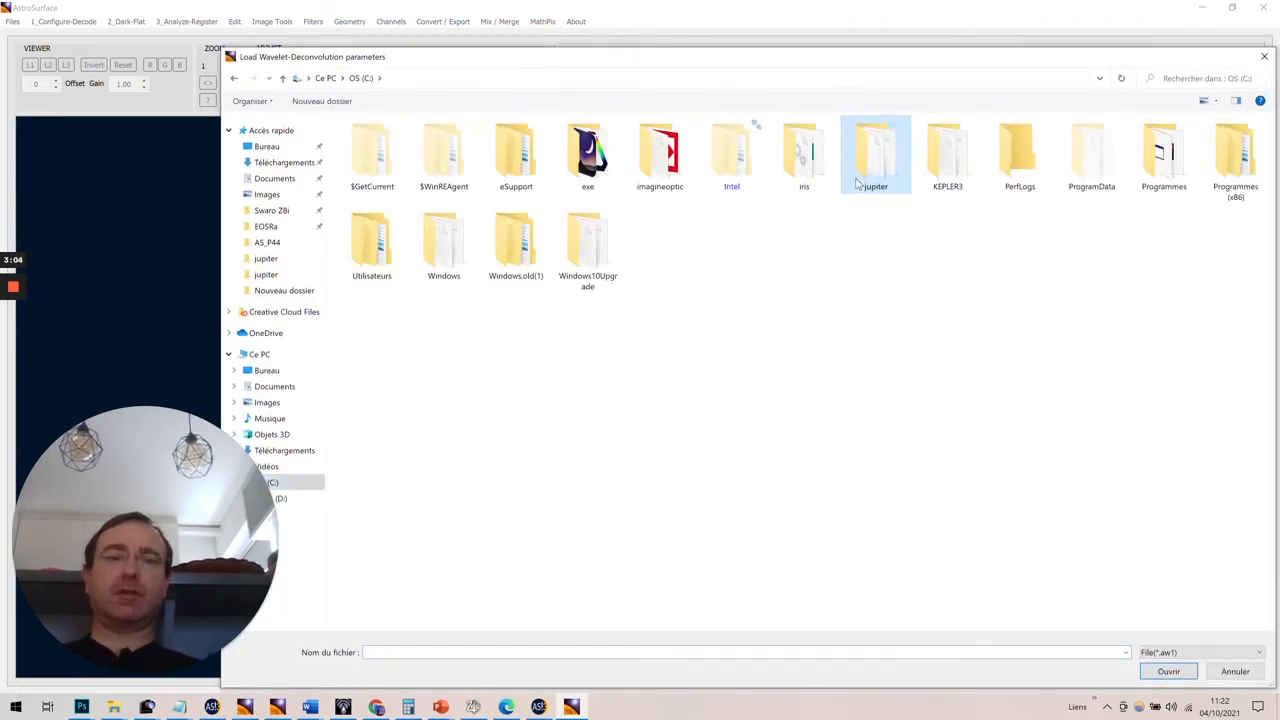
double_click(860, 175)
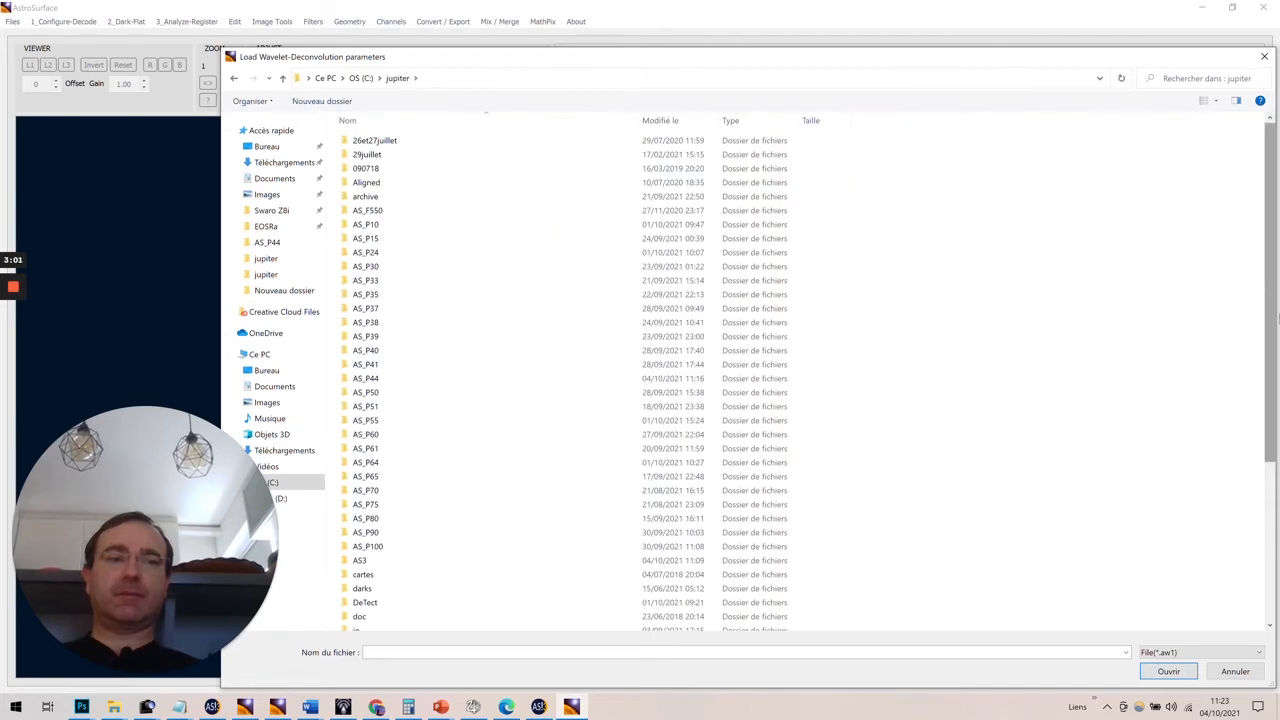
left_click_drag(1272, 266, 1277, 526)
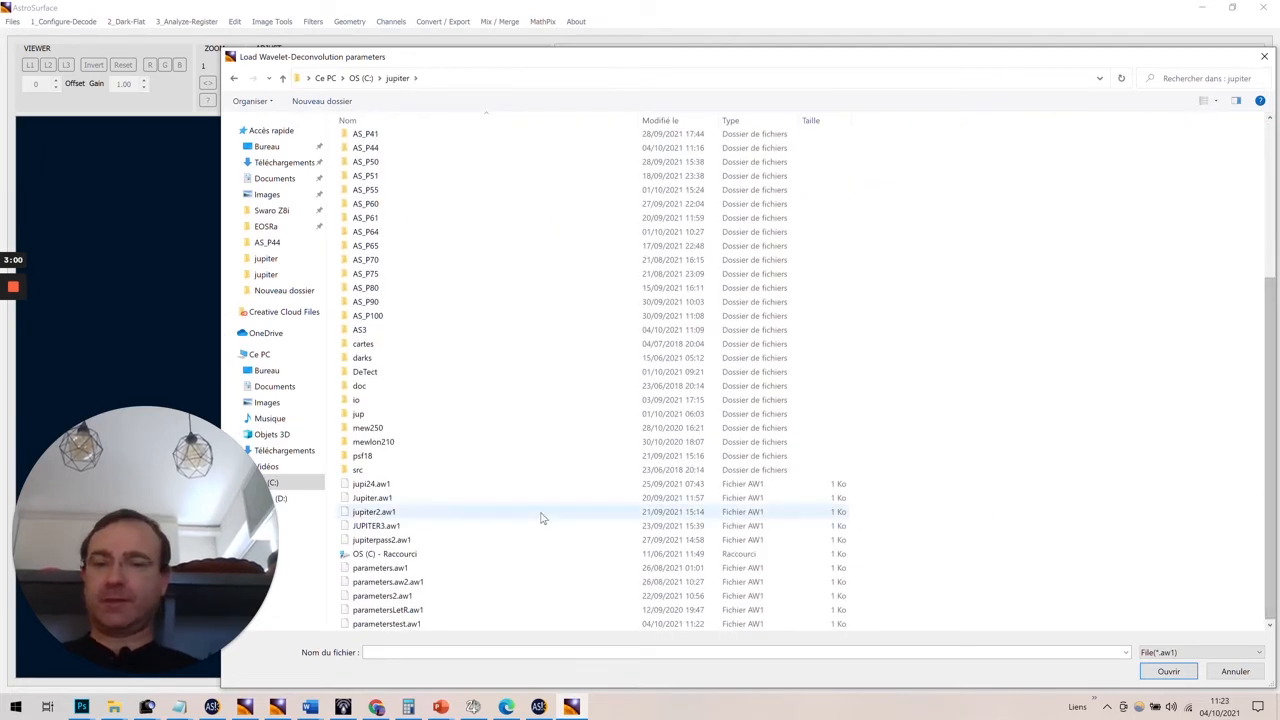
double_click(424, 623)
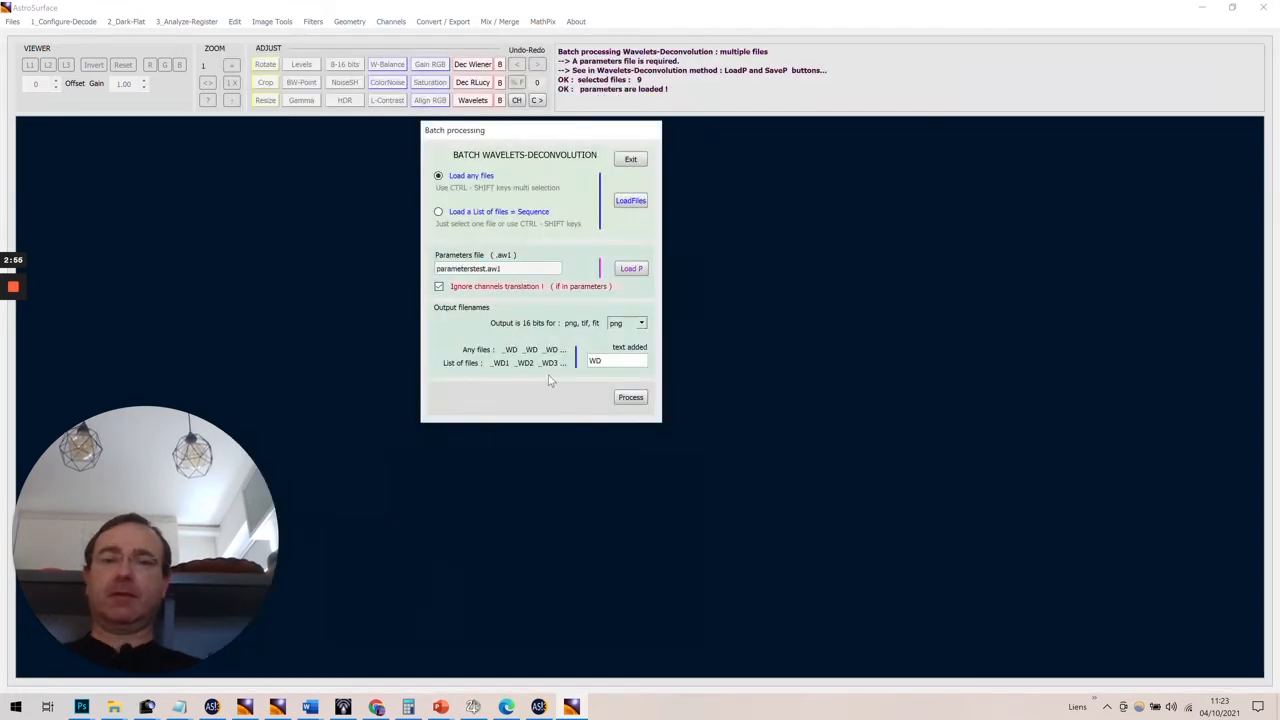
left_click(631, 398)
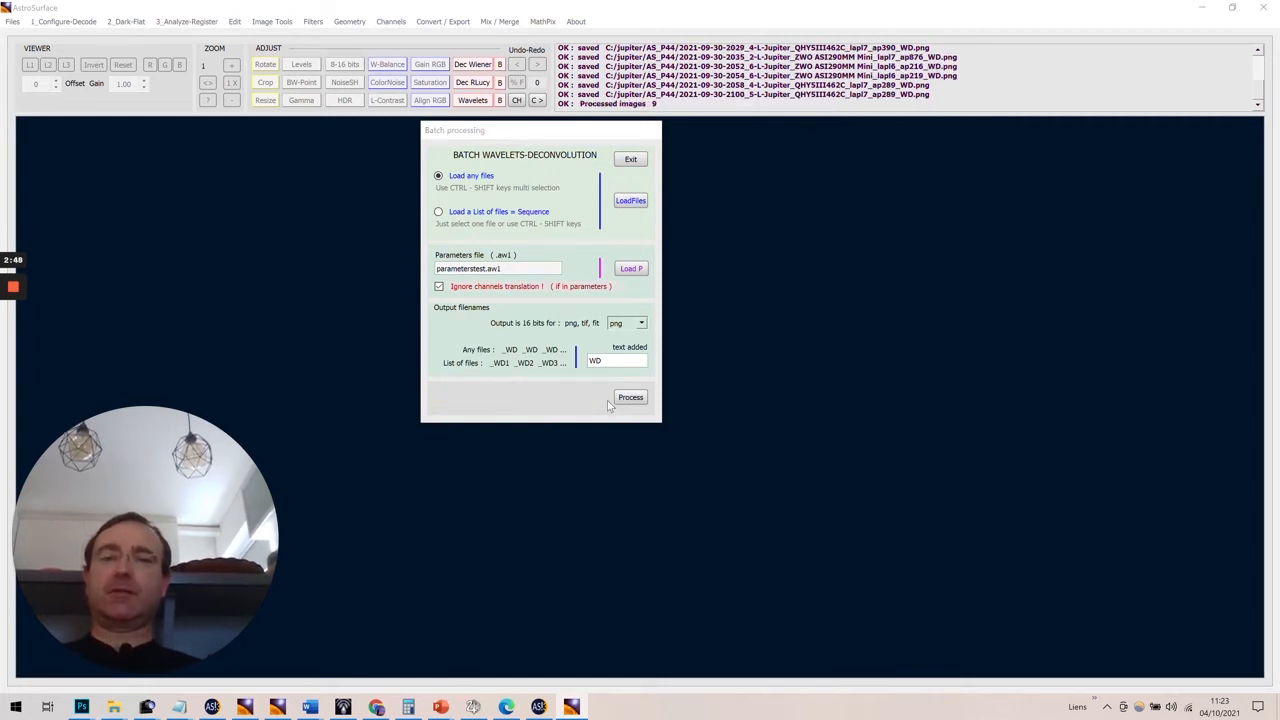
Switch to ACDSee Pro 4 and reload the AS_P44 folder to refresh its image list
key("alt+Tab")
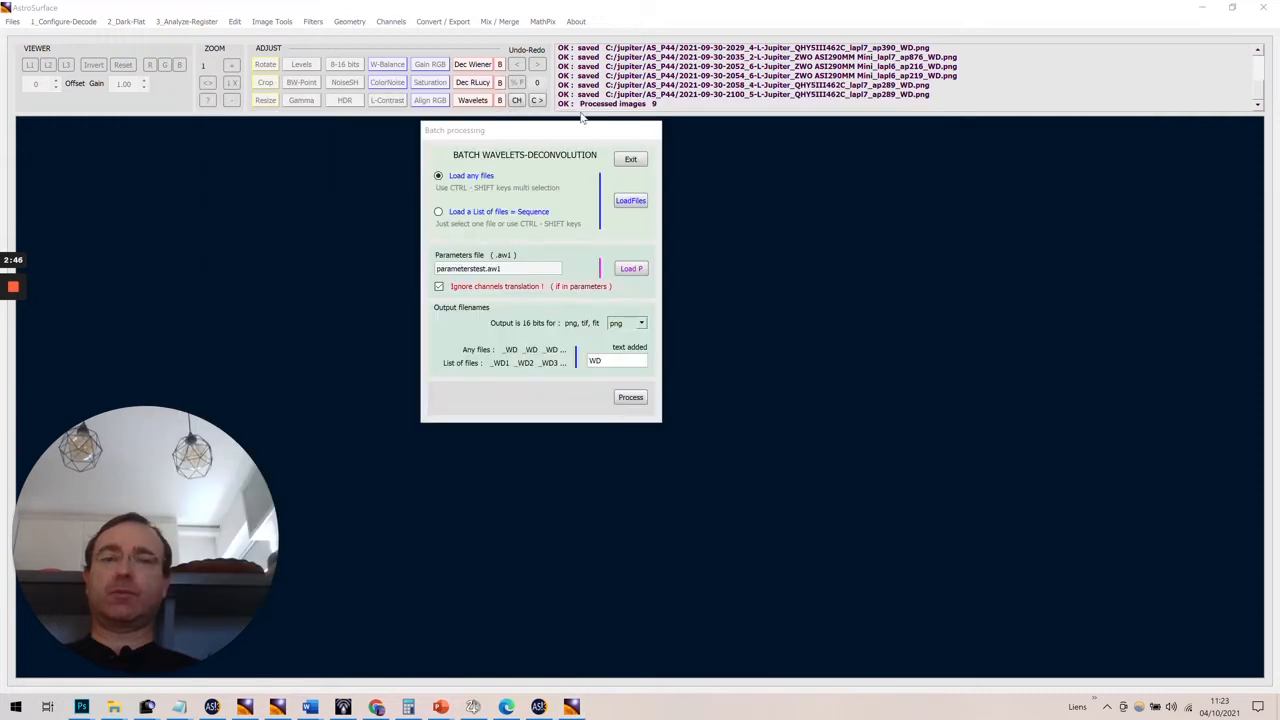
key("alt+Tab")
key("alt+Tab")
key("alt+Tab")
key("alt+Tab")
key("alt+Tab")
key("alt+Tab")
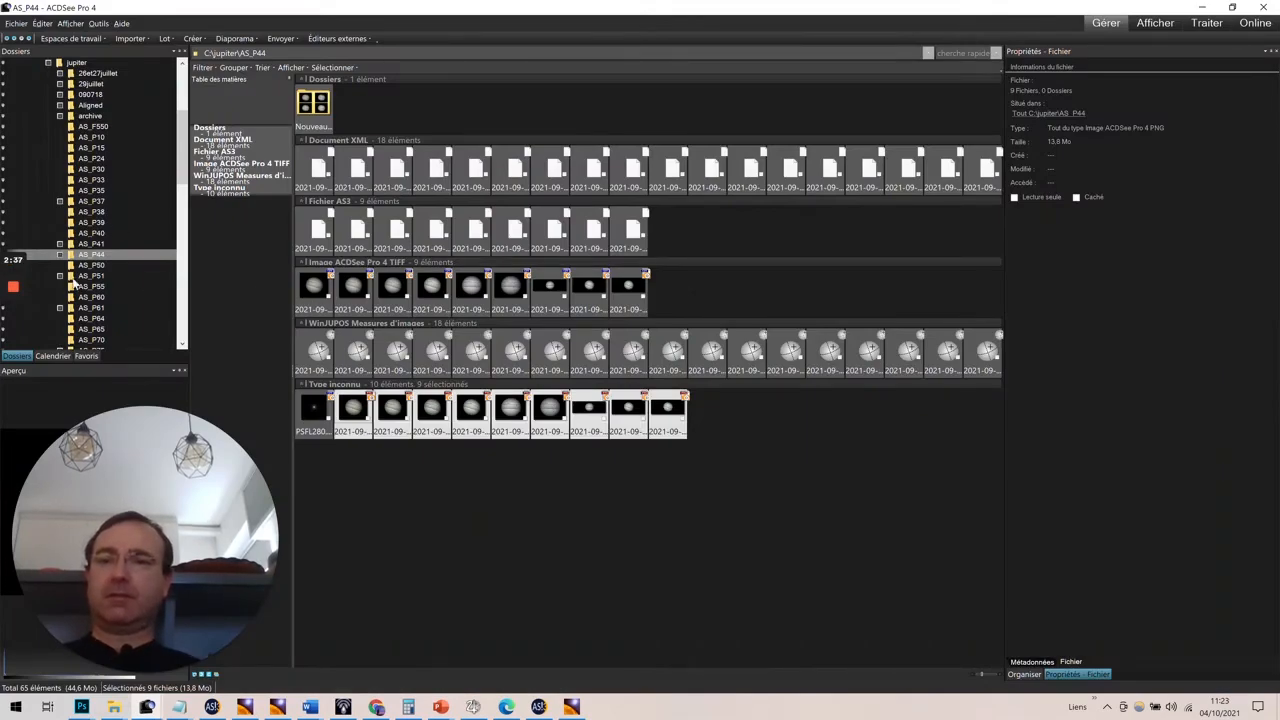
left_click(91, 265)
left_click(92, 255)
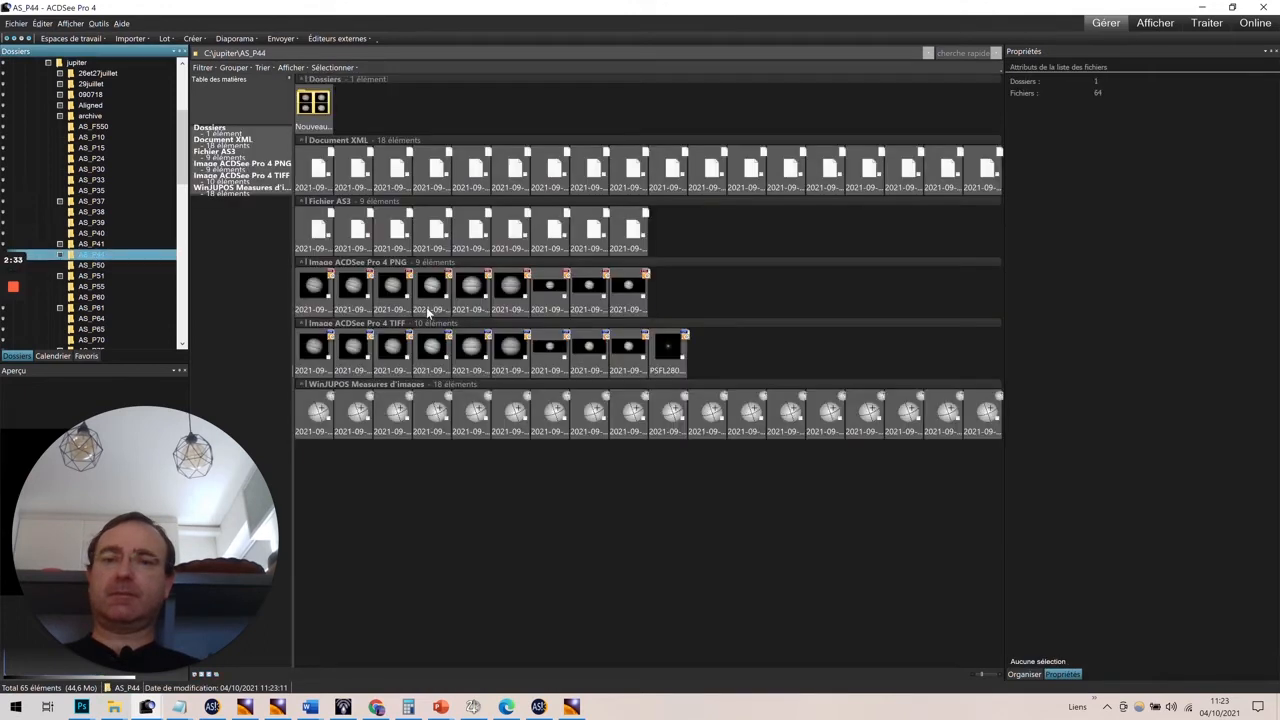
left_click(314, 290)
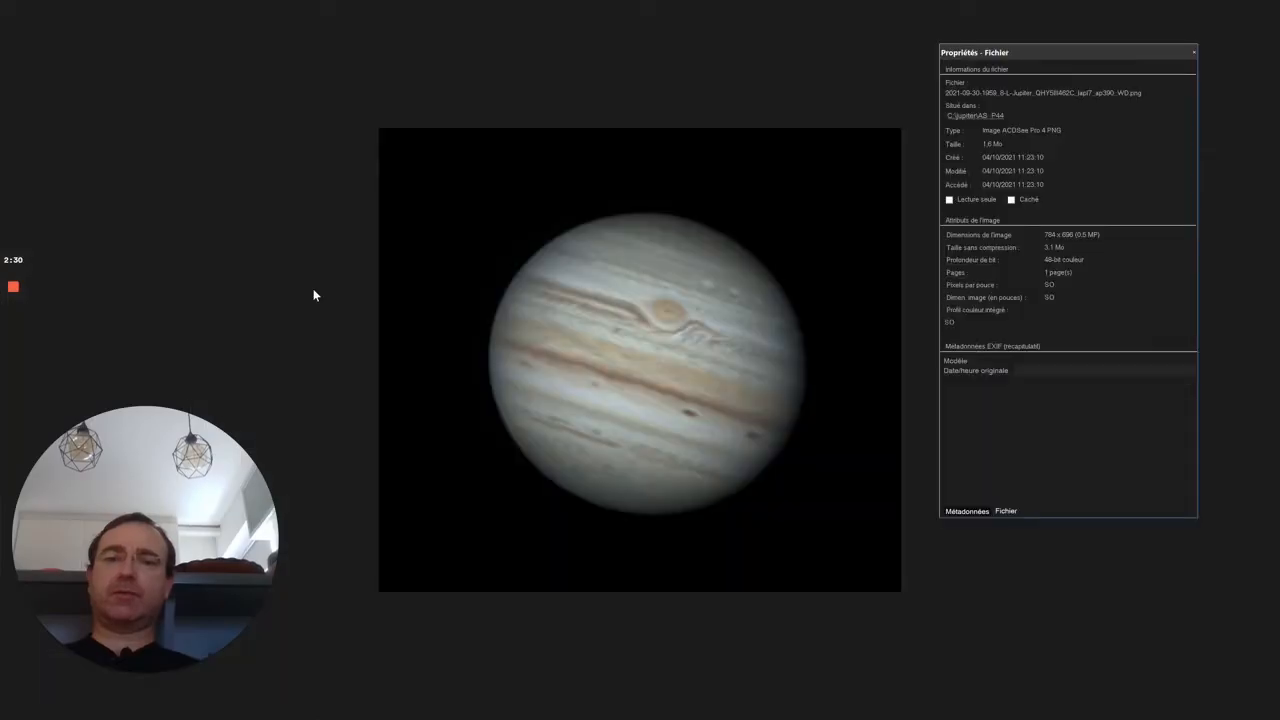
scroll(314, 295, "down", 4)
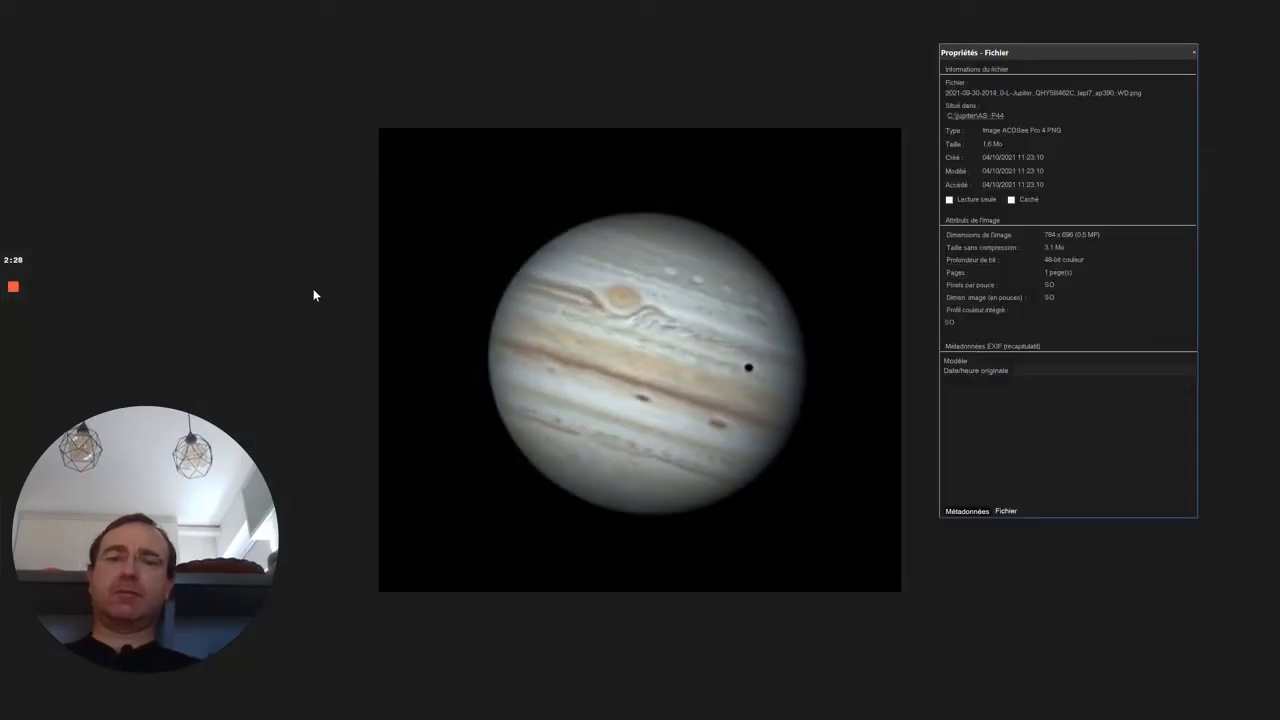
scroll(314, 295, "down", 2)
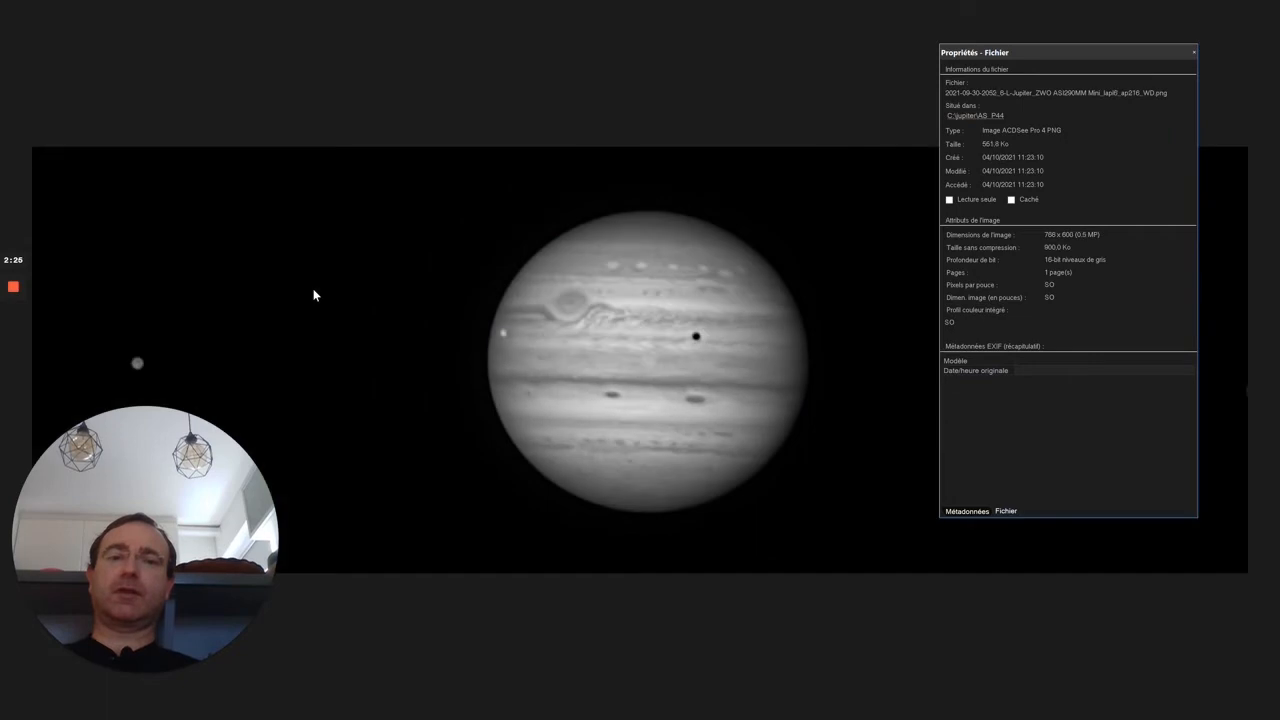
Browse through the remaining processed images in full-screen view and return to the AS_P44 image list
scroll(314, 295, "up", 3)
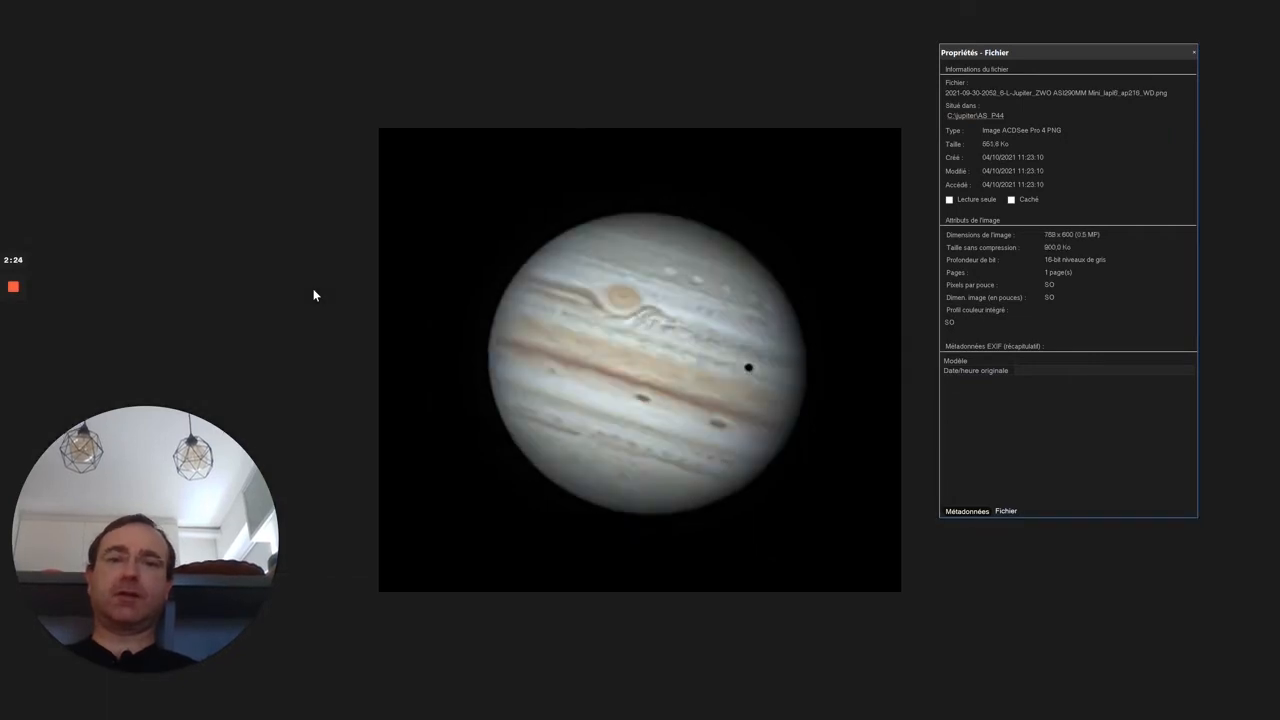
scroll(314, 295, "up", 4)
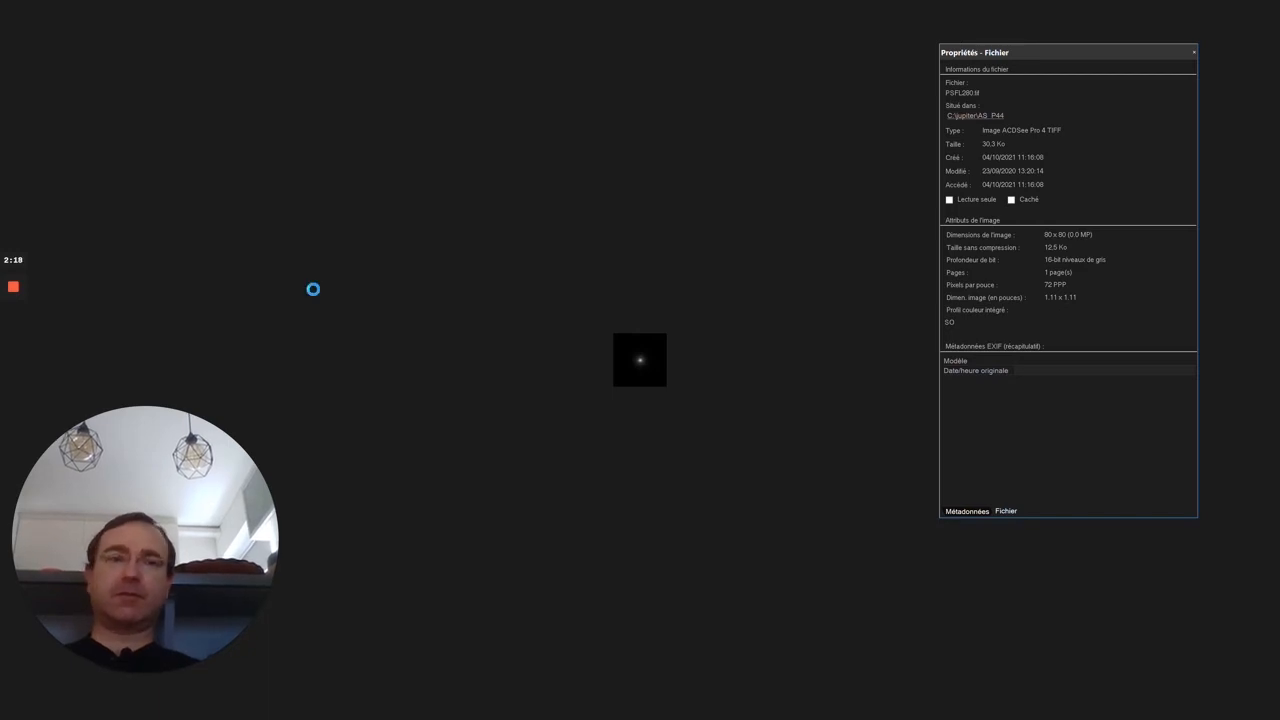
key("Escape")
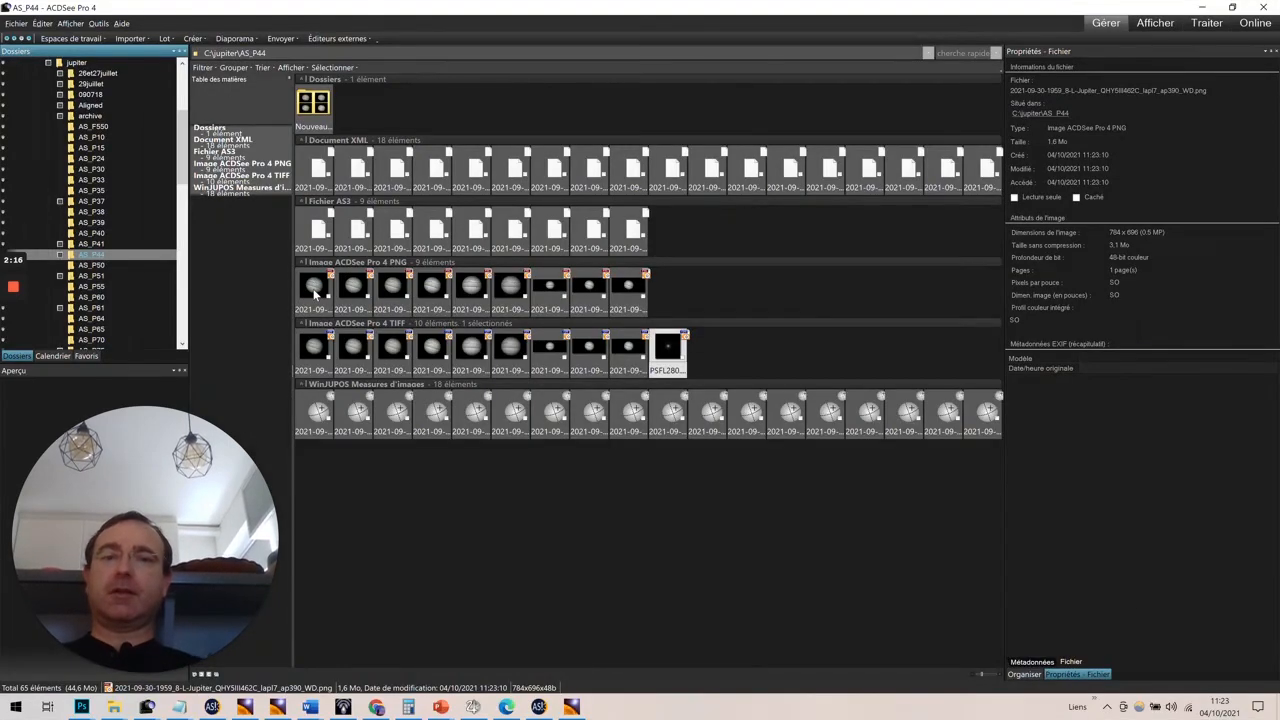
key("alt+Tab")
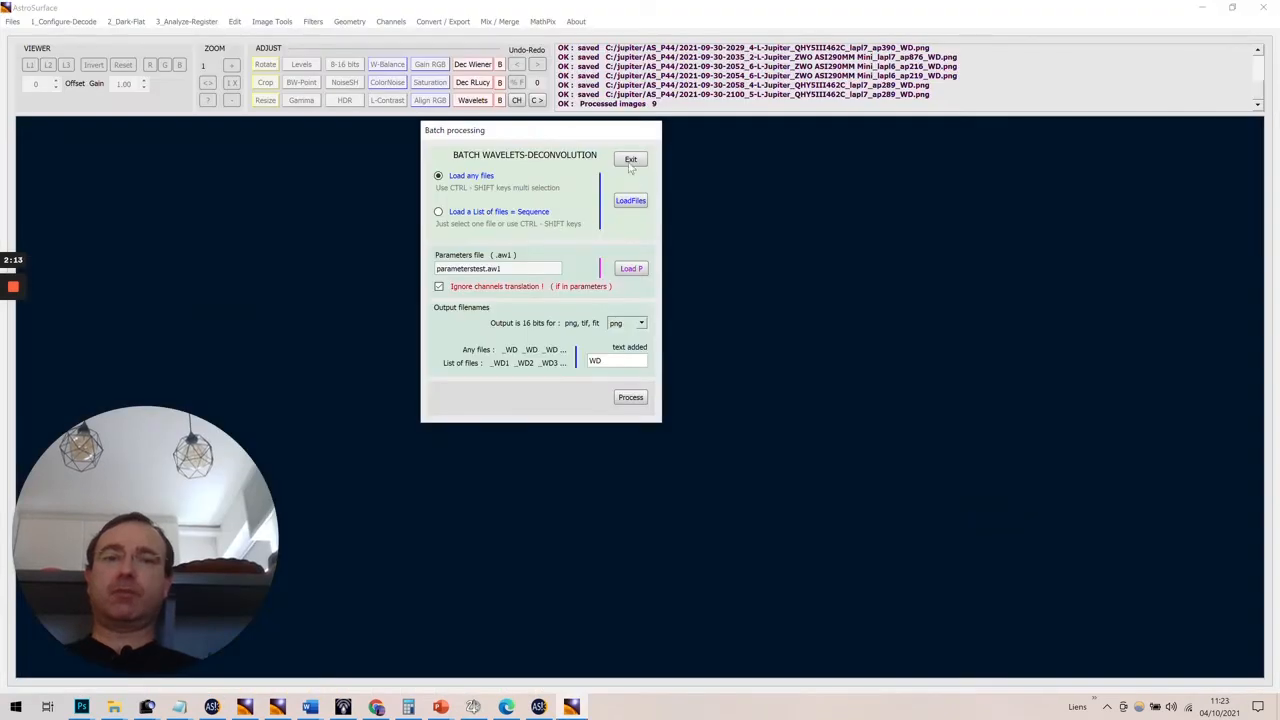
left_click(631, 161)
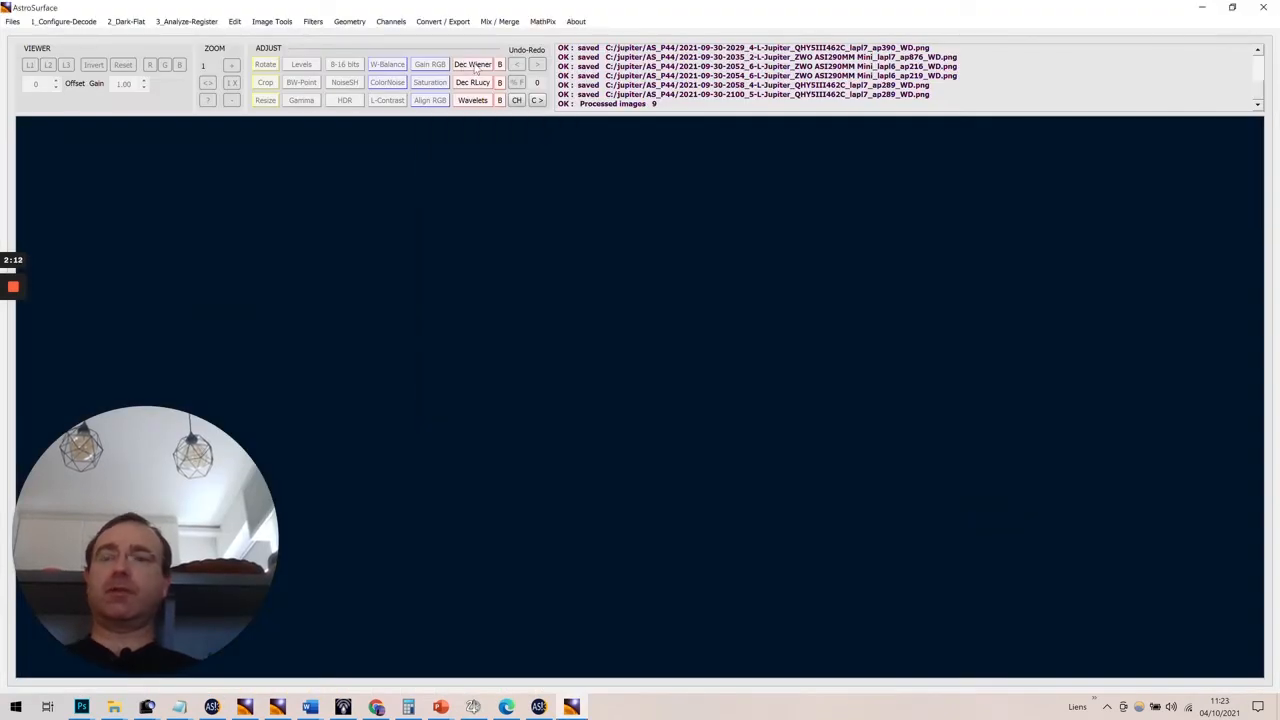
left_click(12, 21)
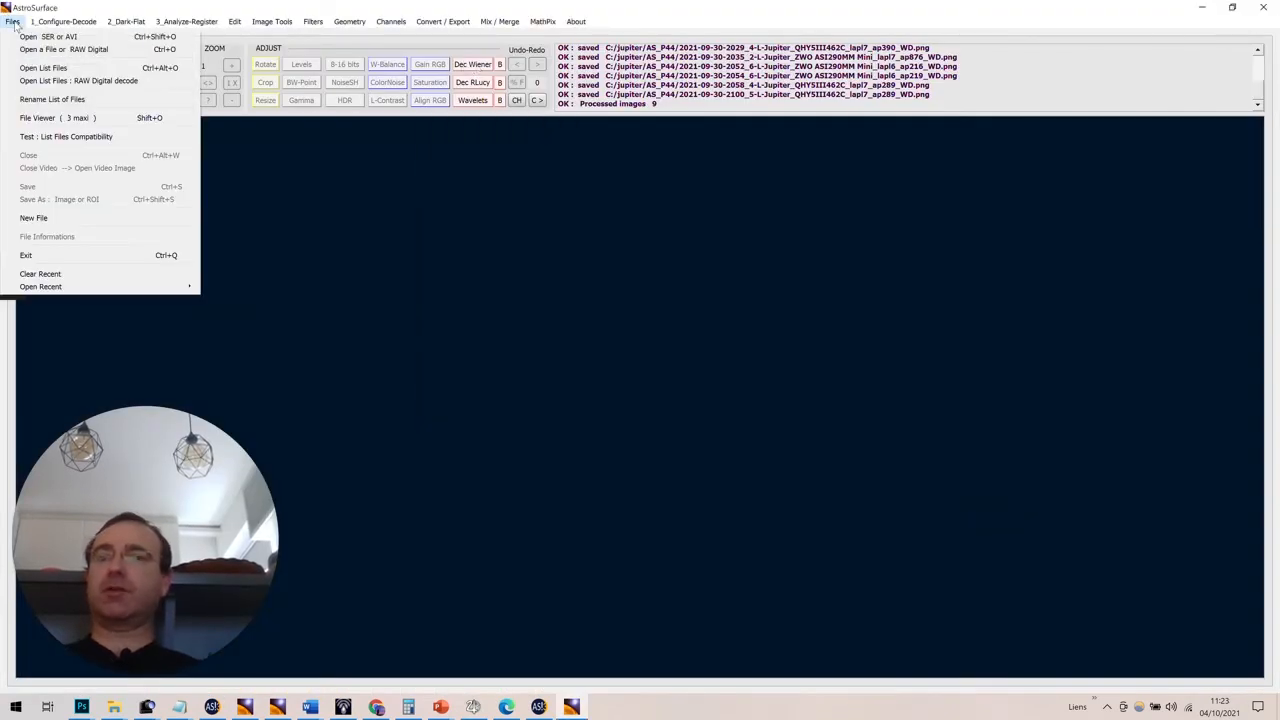
left_click(50, 67)
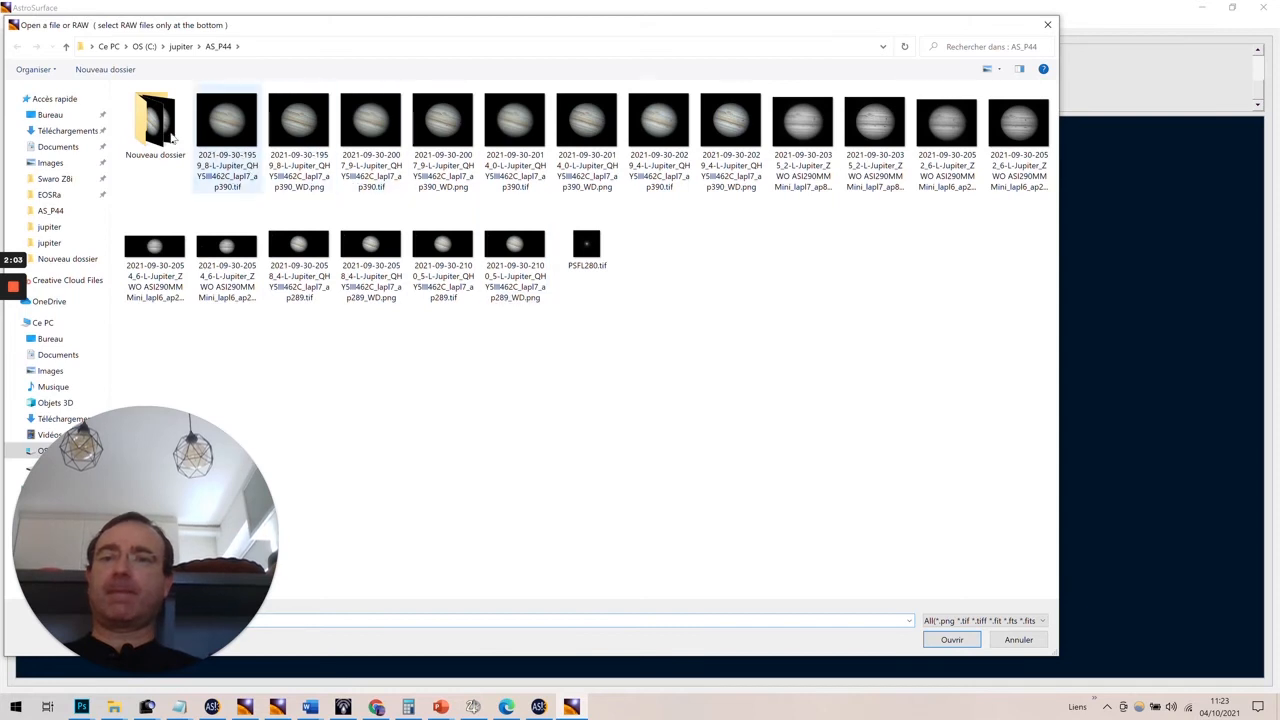
double_click(160, 126)
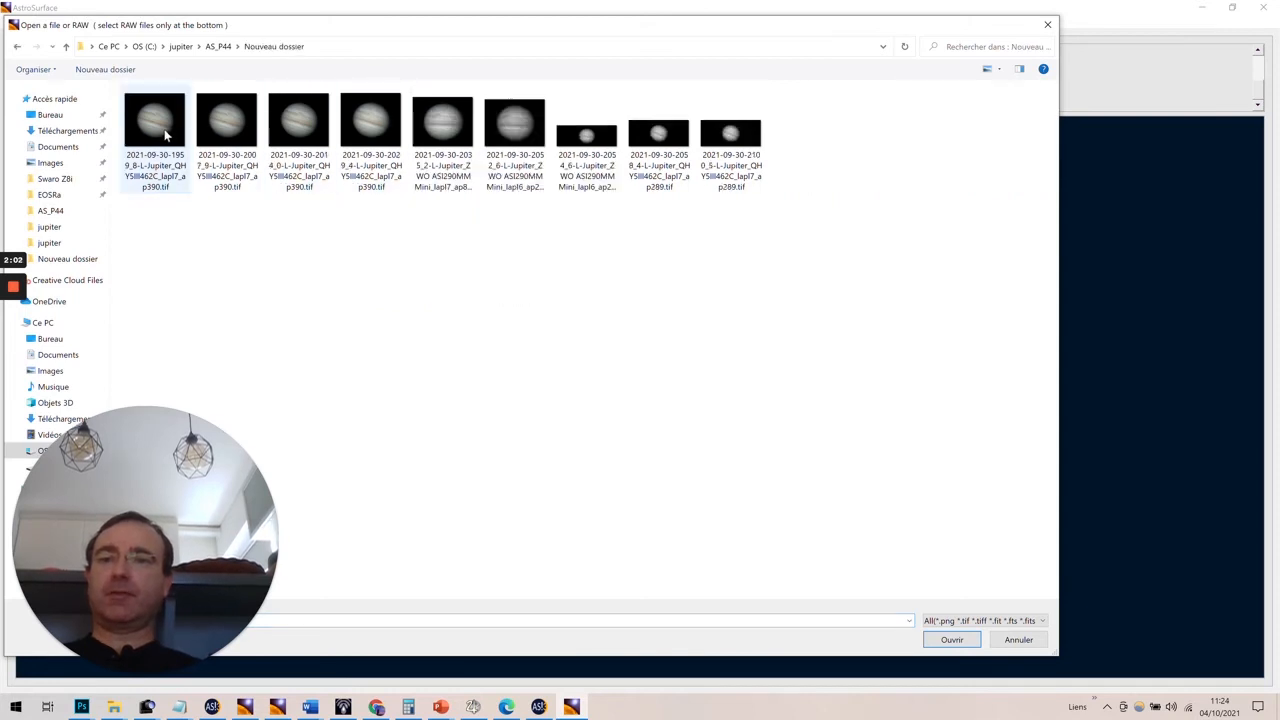
double_click(302, 130)
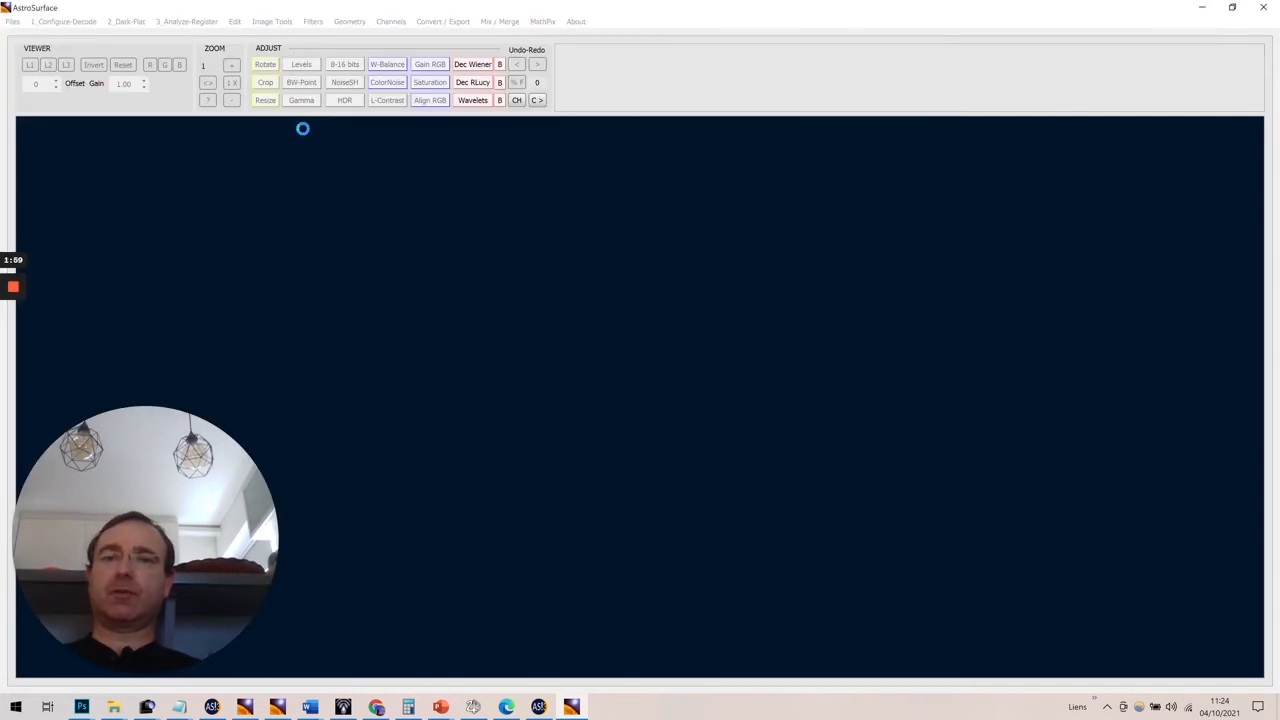
Start a Wiener deconvolution and load PSFL280.tif from the AS_P44 folder as its file PSF
left_click(476, 64)
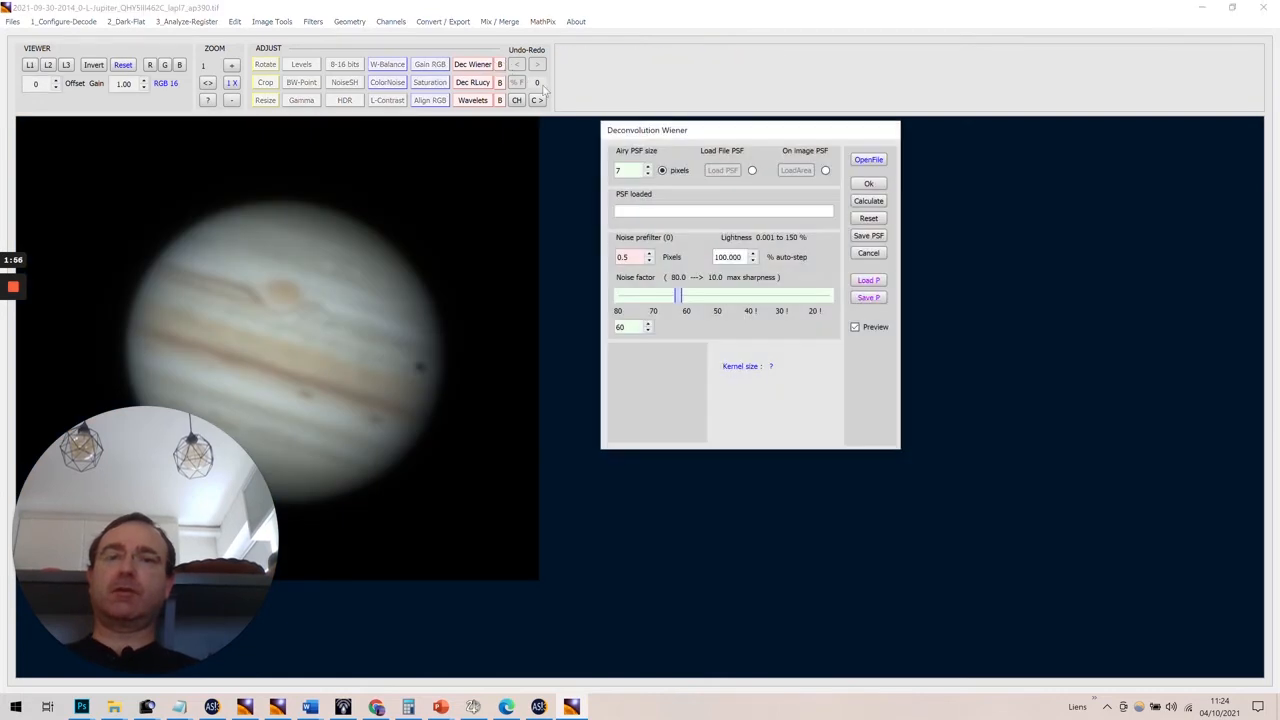
left_click(752, 170)
left_click(723, 170)
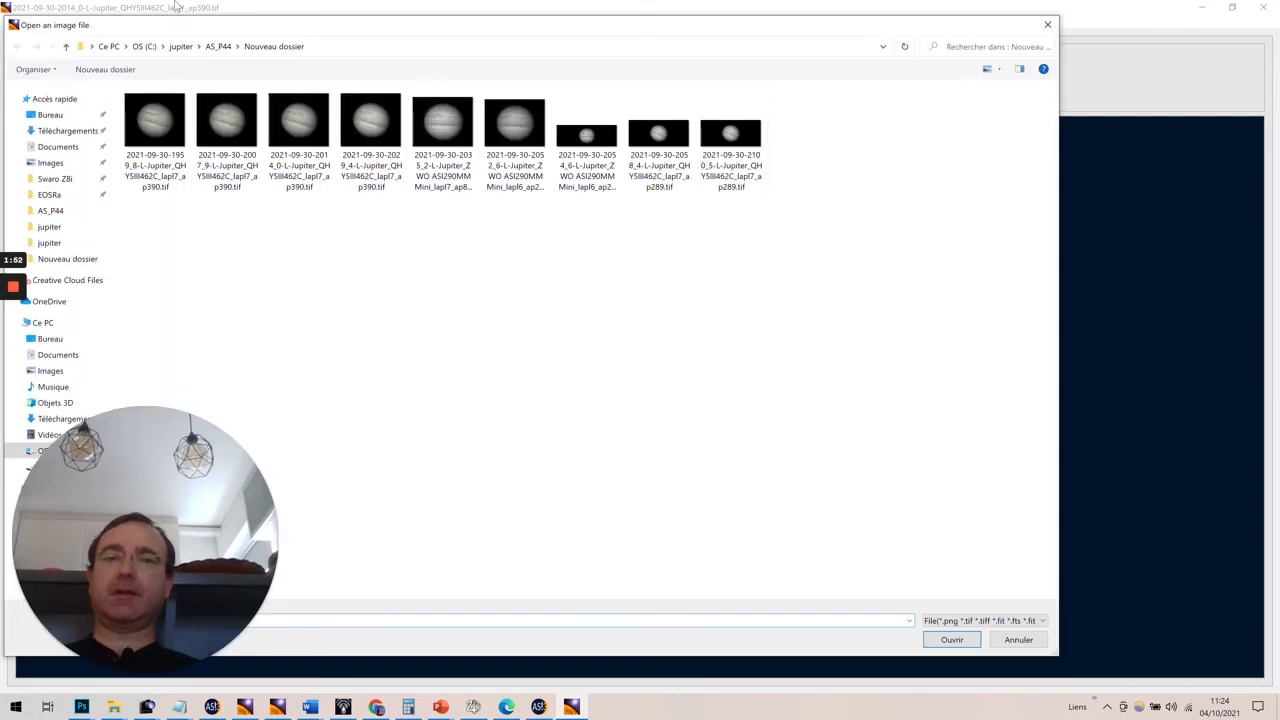
left_click(219, 46)
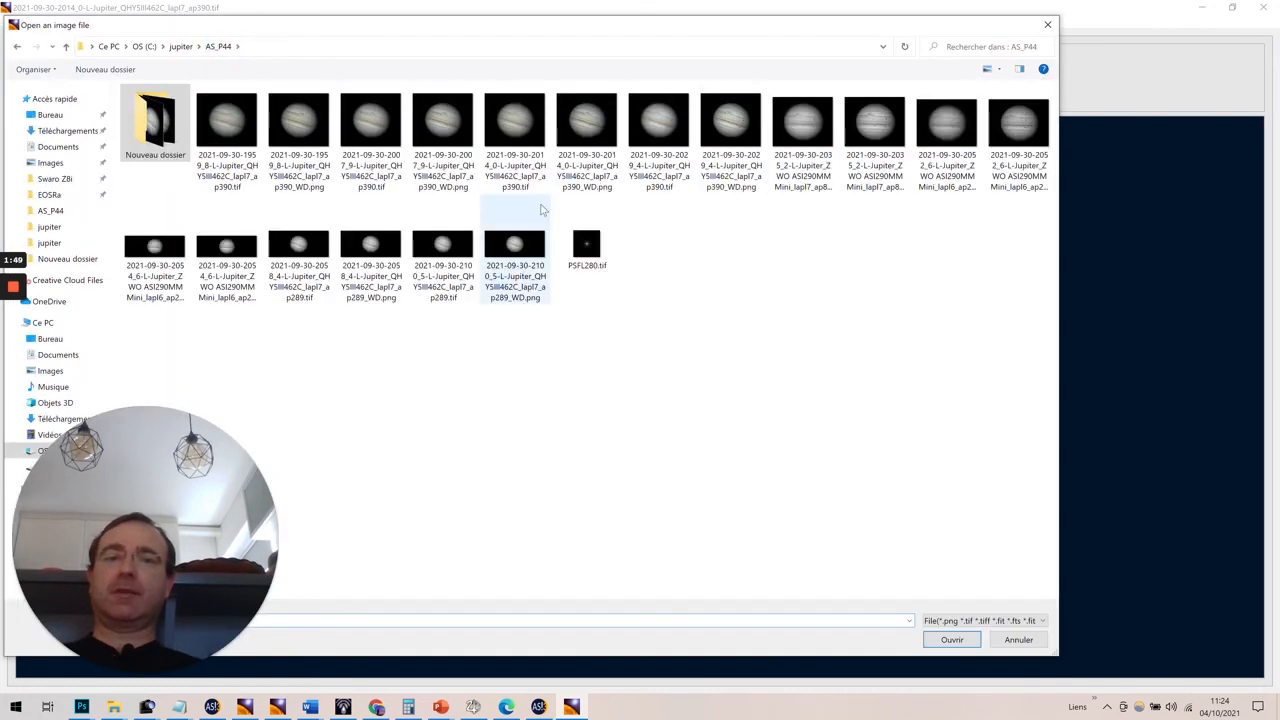
double_click(586, 246)
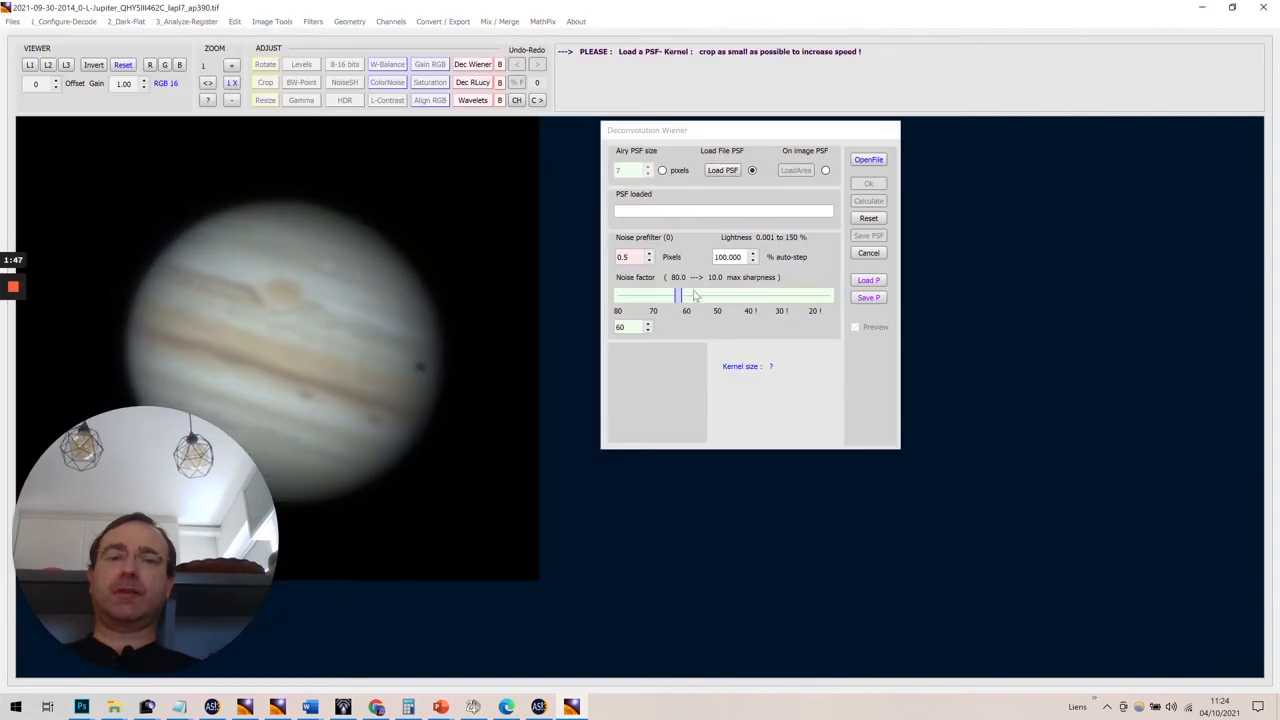
Set the noise factor to 56 and calculate the Wiener deconvolution on a rectangular area covering Jupiter's red spot and moon shadow
left_click(690, 299)
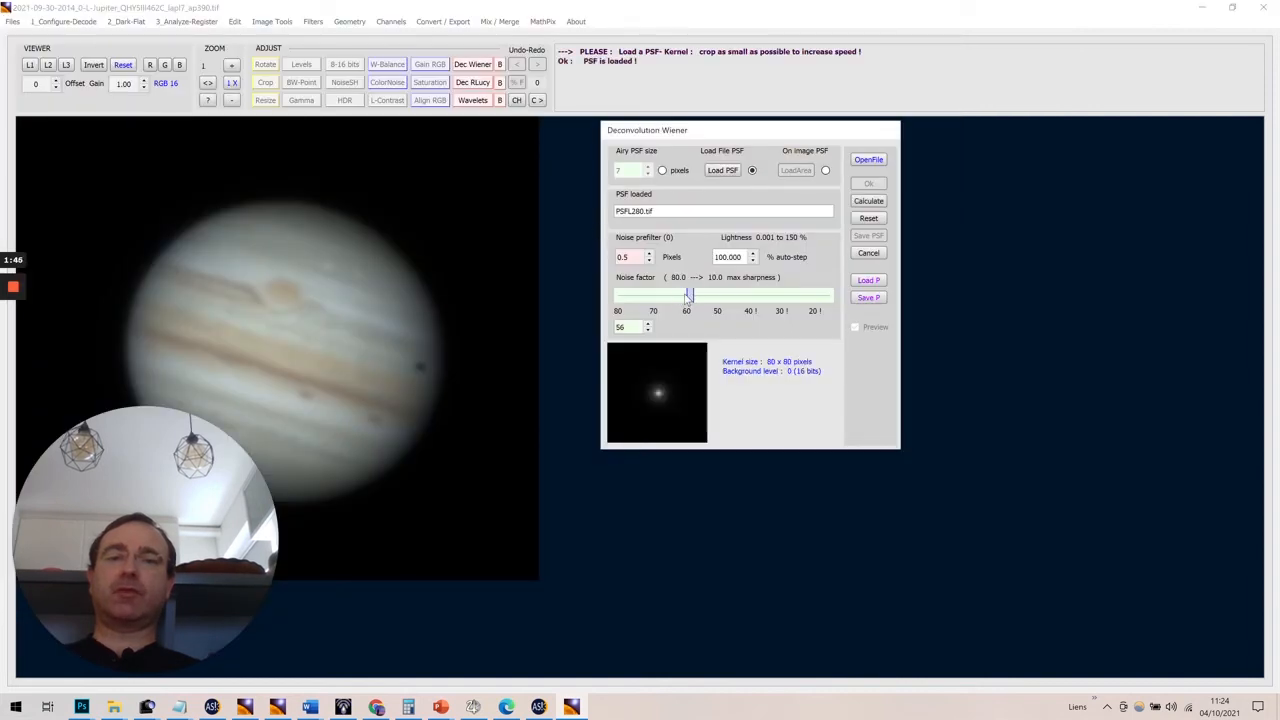
left_click_drag(193, 196, 455, 397)
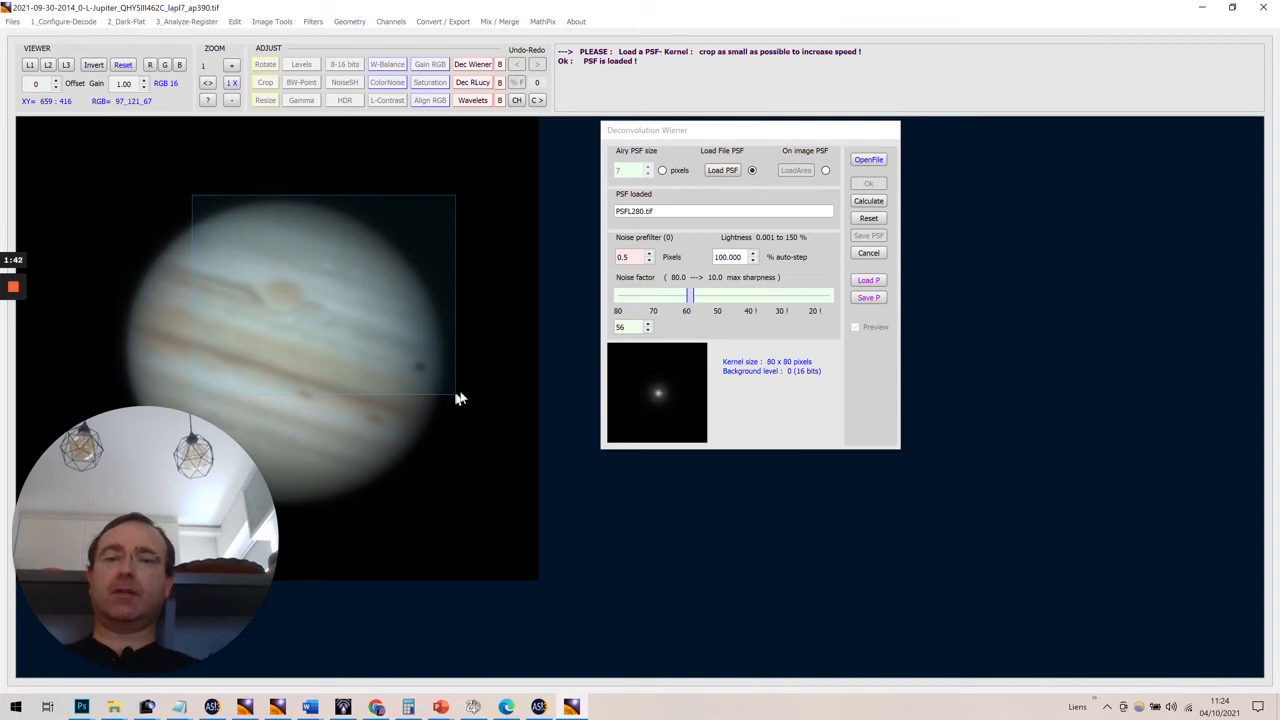
left_click(867, 203)
left_click(867, 203)
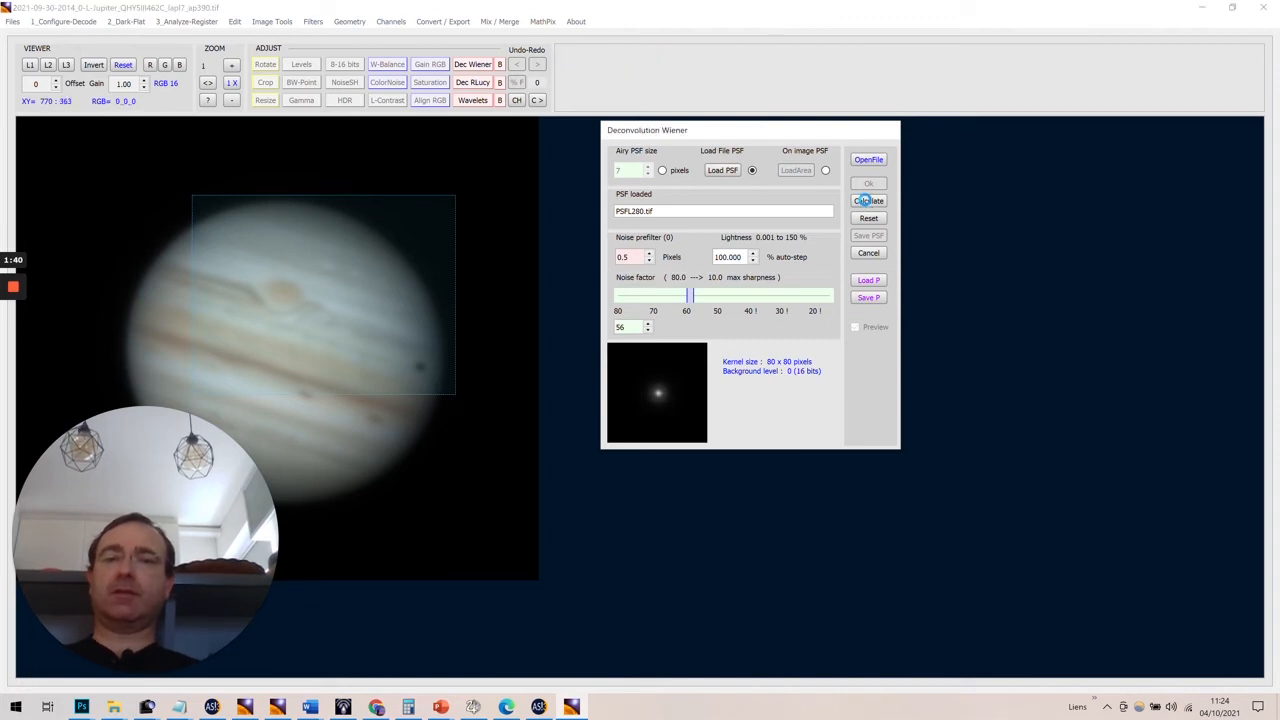
Save the Wiener deconvolution parameters as parameterstest.ad1 in C:\jupiter
left_click(868, 298)
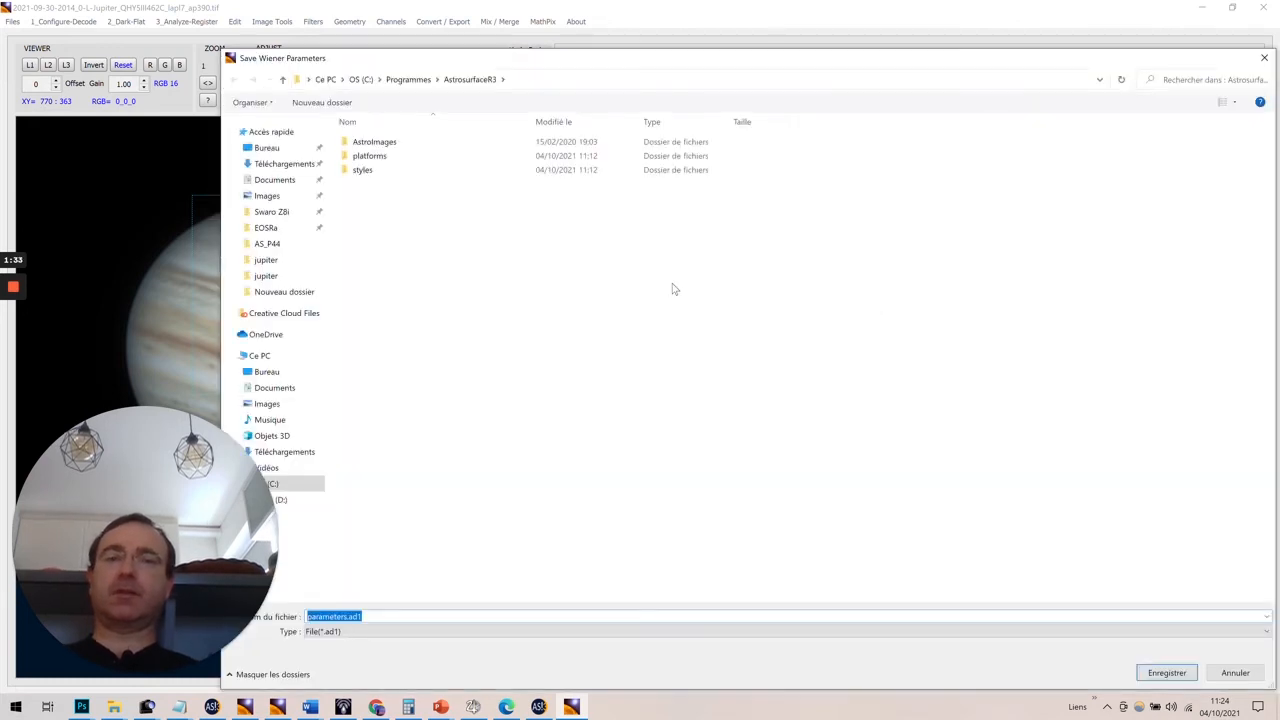
left_click(294, 488)
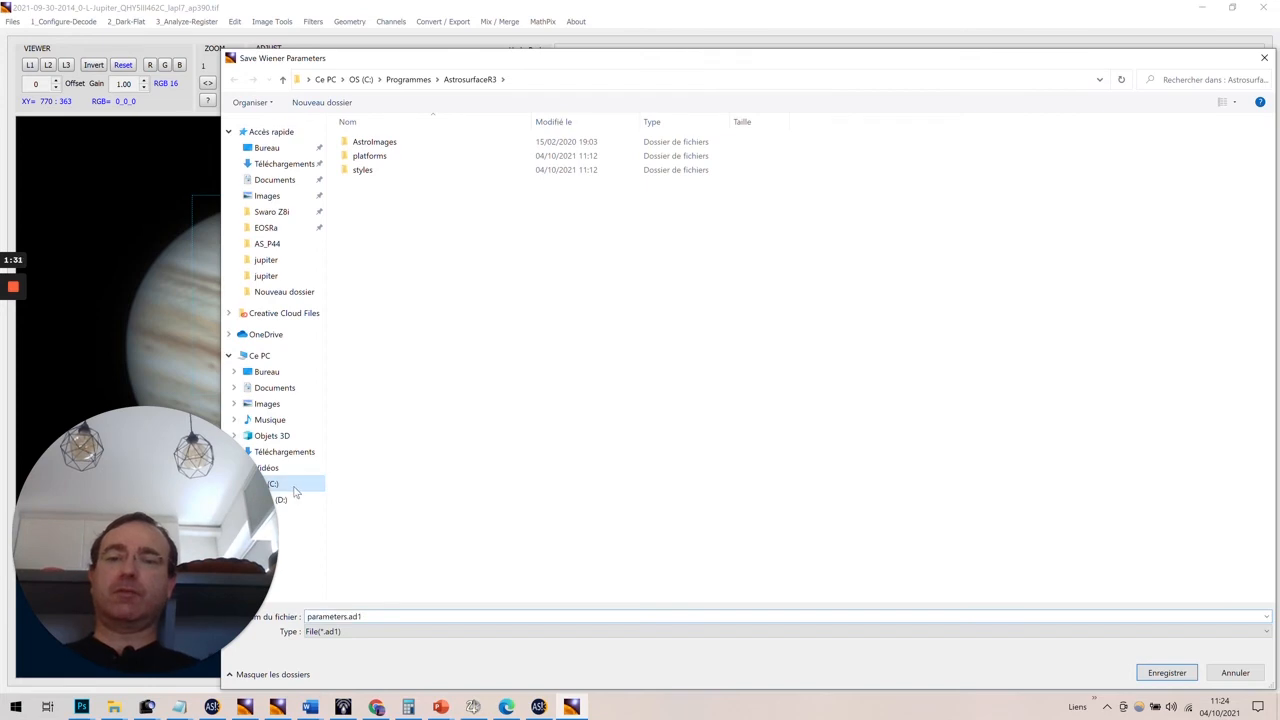
double_click(876, 183)
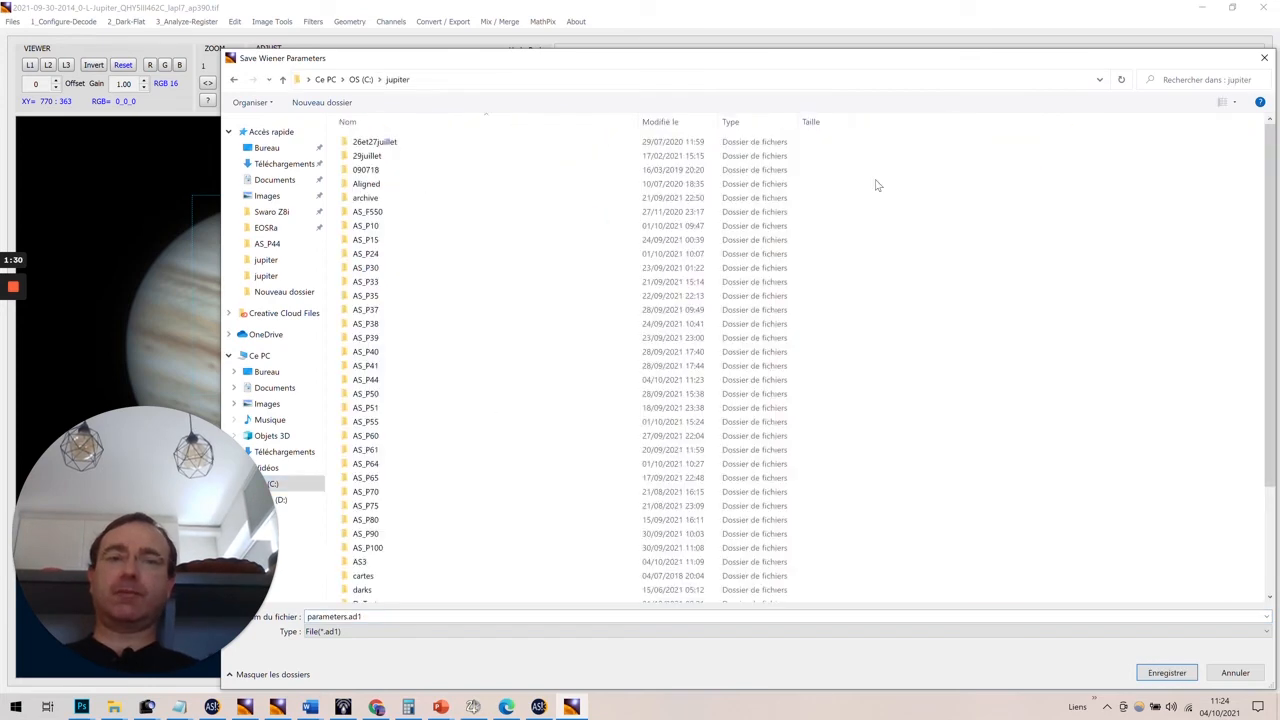
double_click(347, 617)
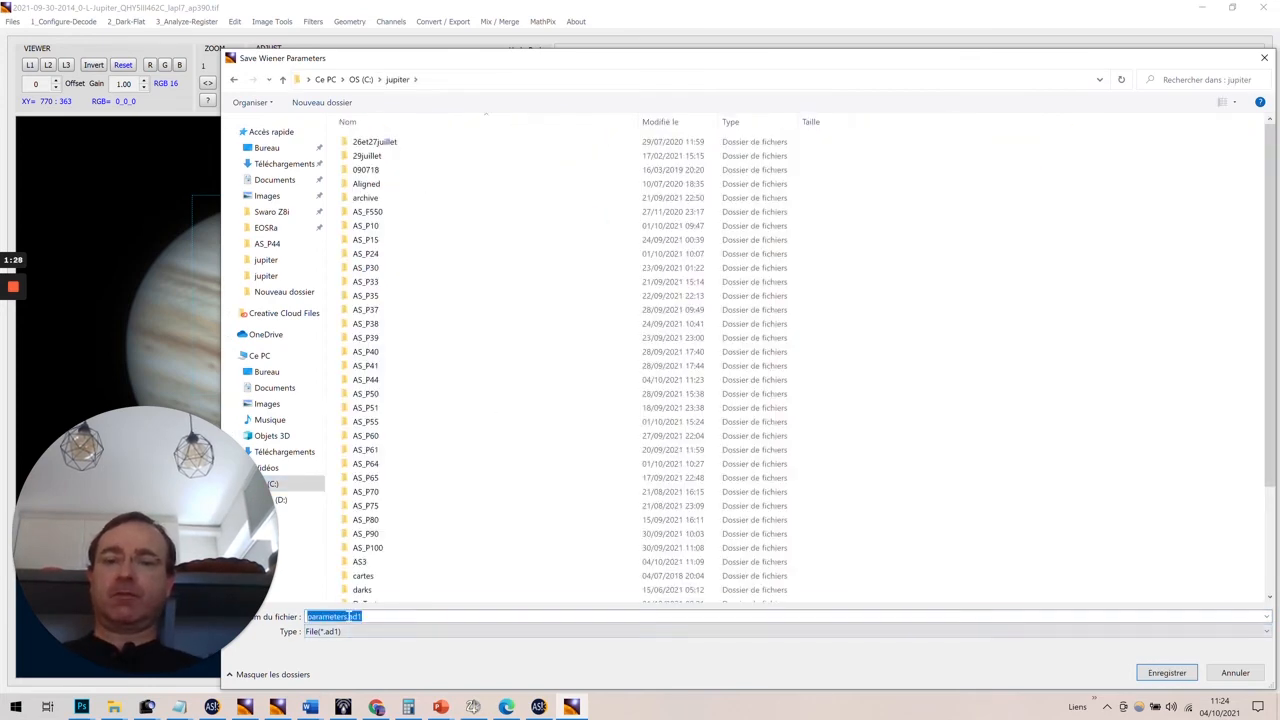
left_click(346, 617)
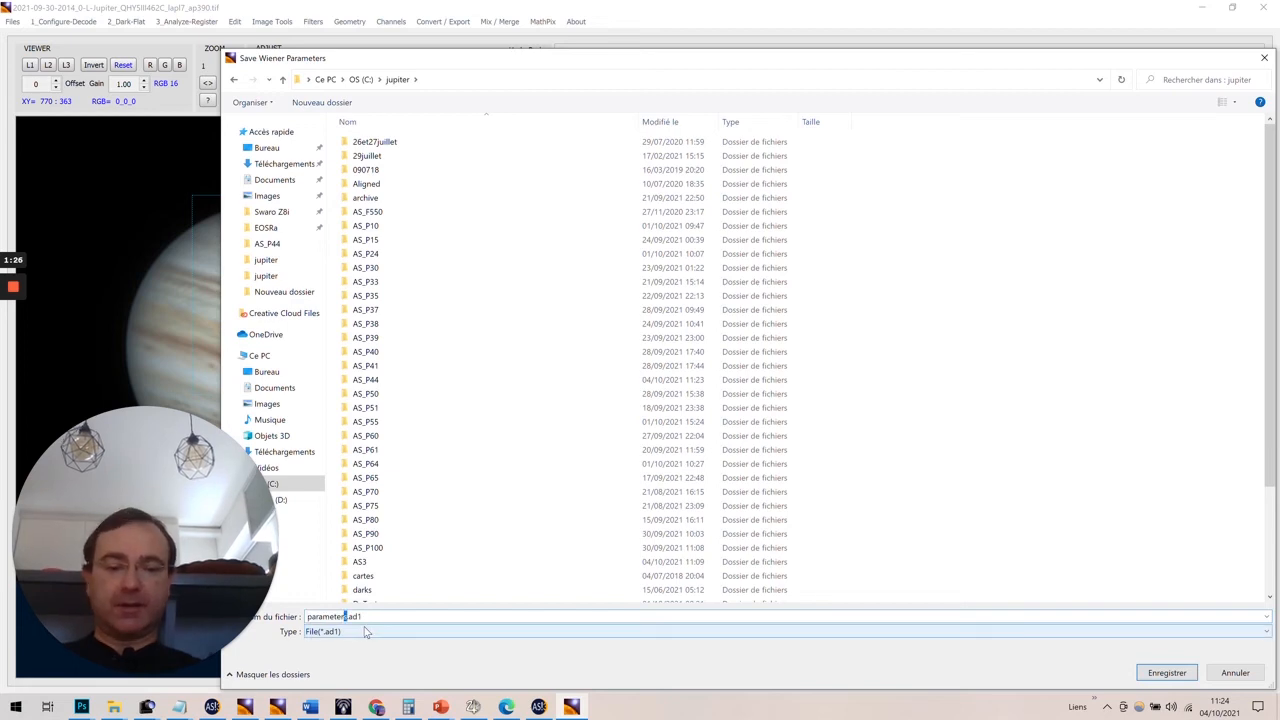
type("tets")
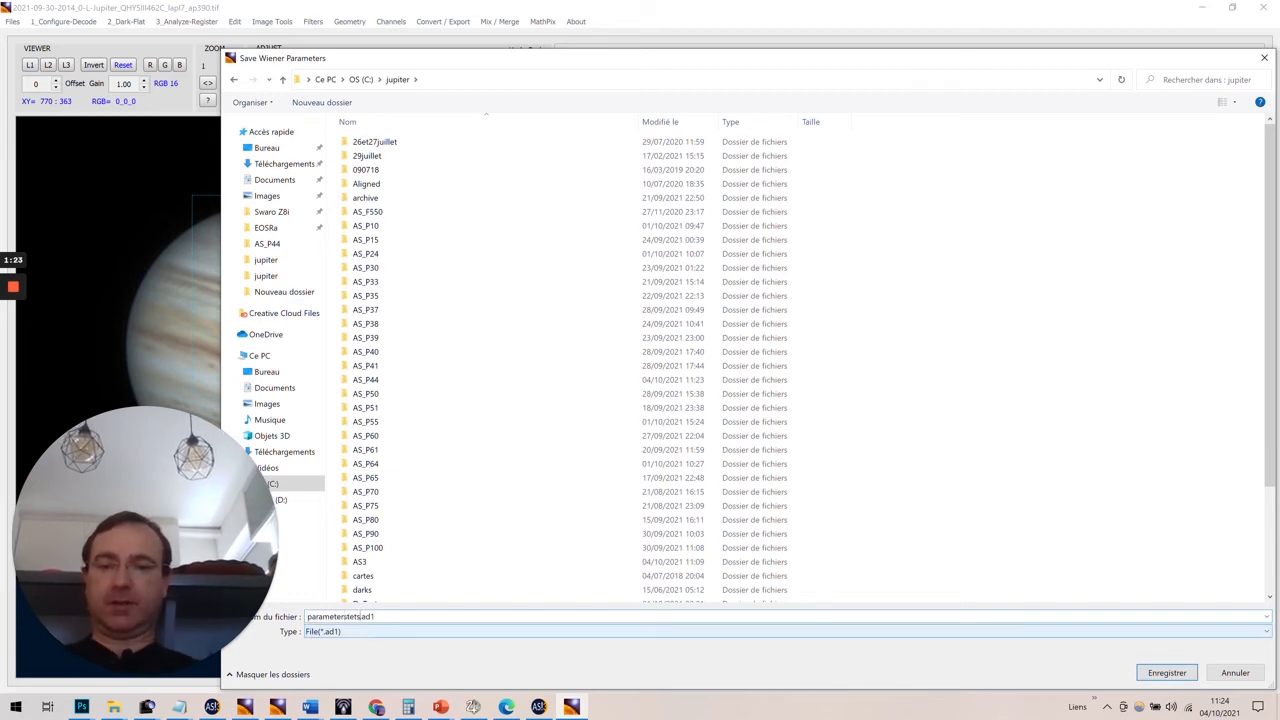
key("BackSpace")
key("BackSpace")
type("st")
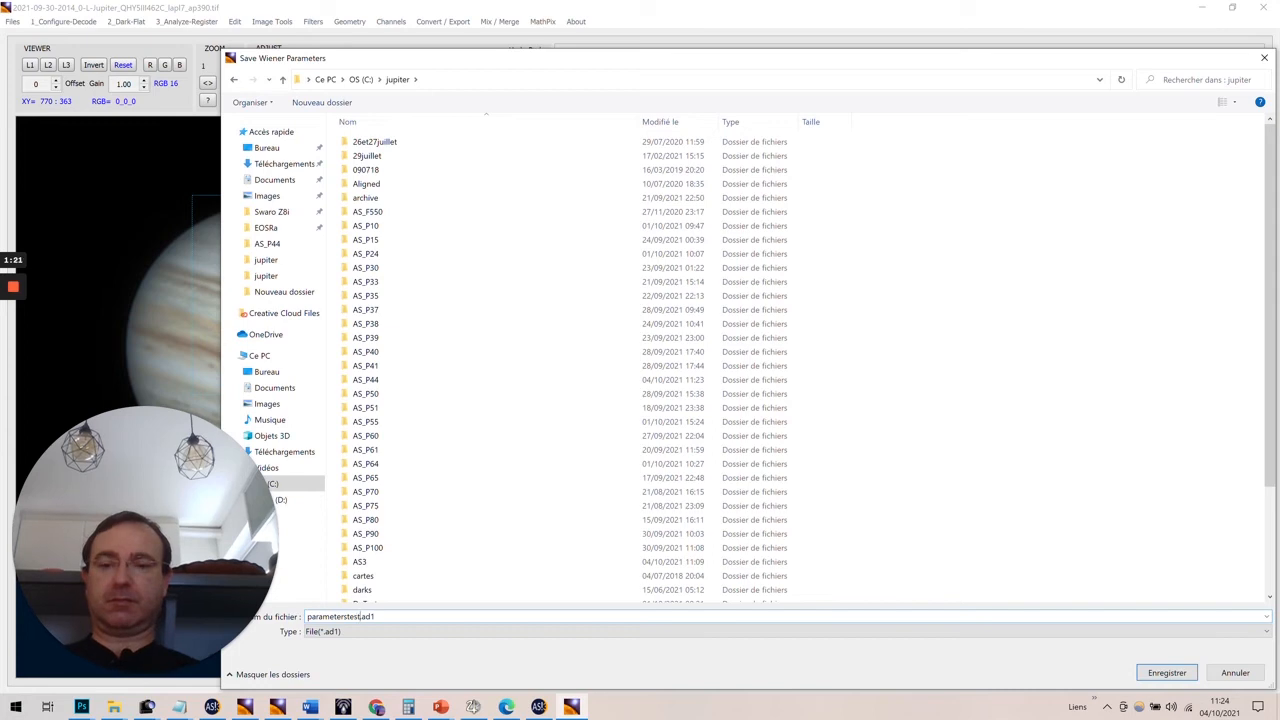
left_click(1152, 671)
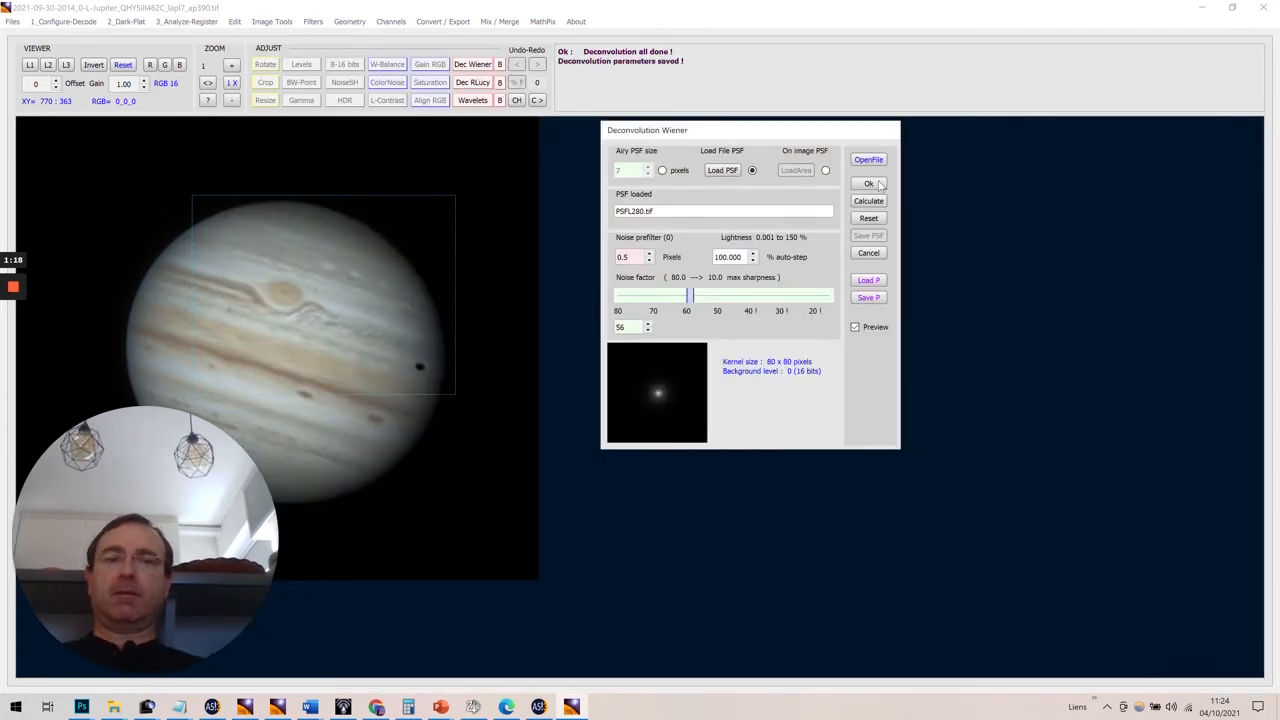
Apply the Wiener deconvolution to the image and start batch Wiener deconvolution, closing the opened file
left_click(870, 184)
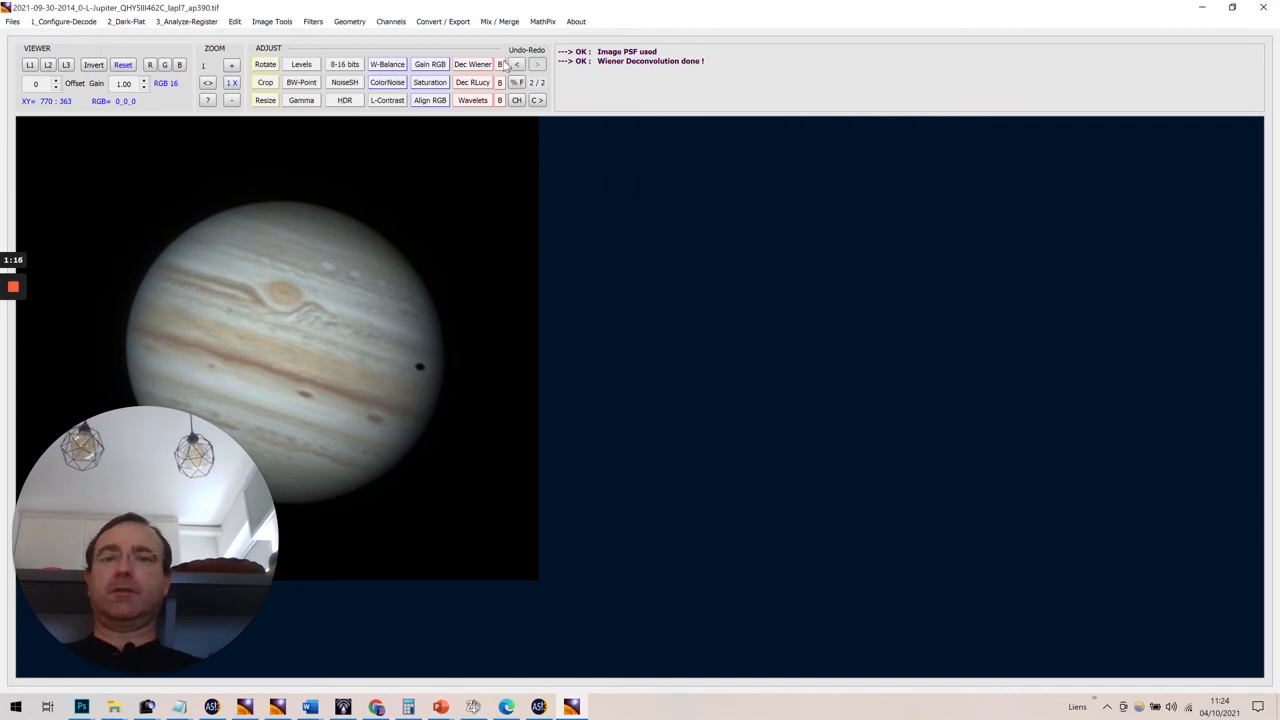
left_click(501, 65)
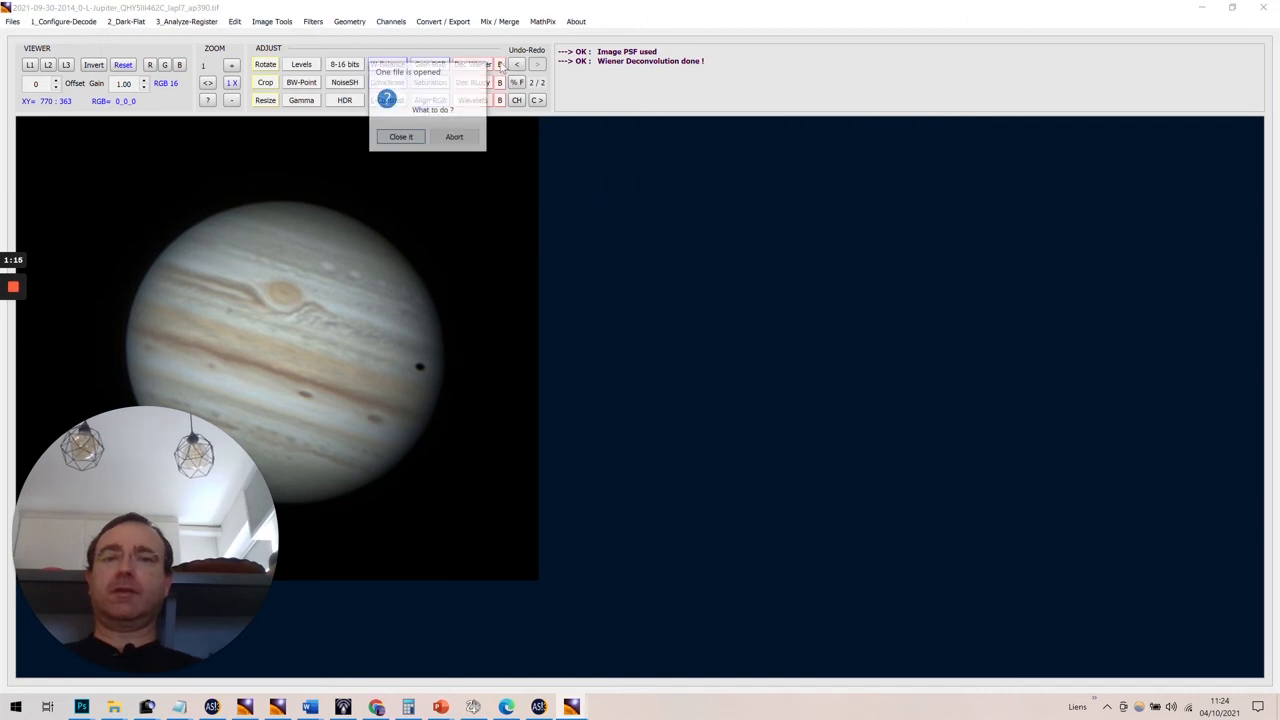
left_click(408, 138)
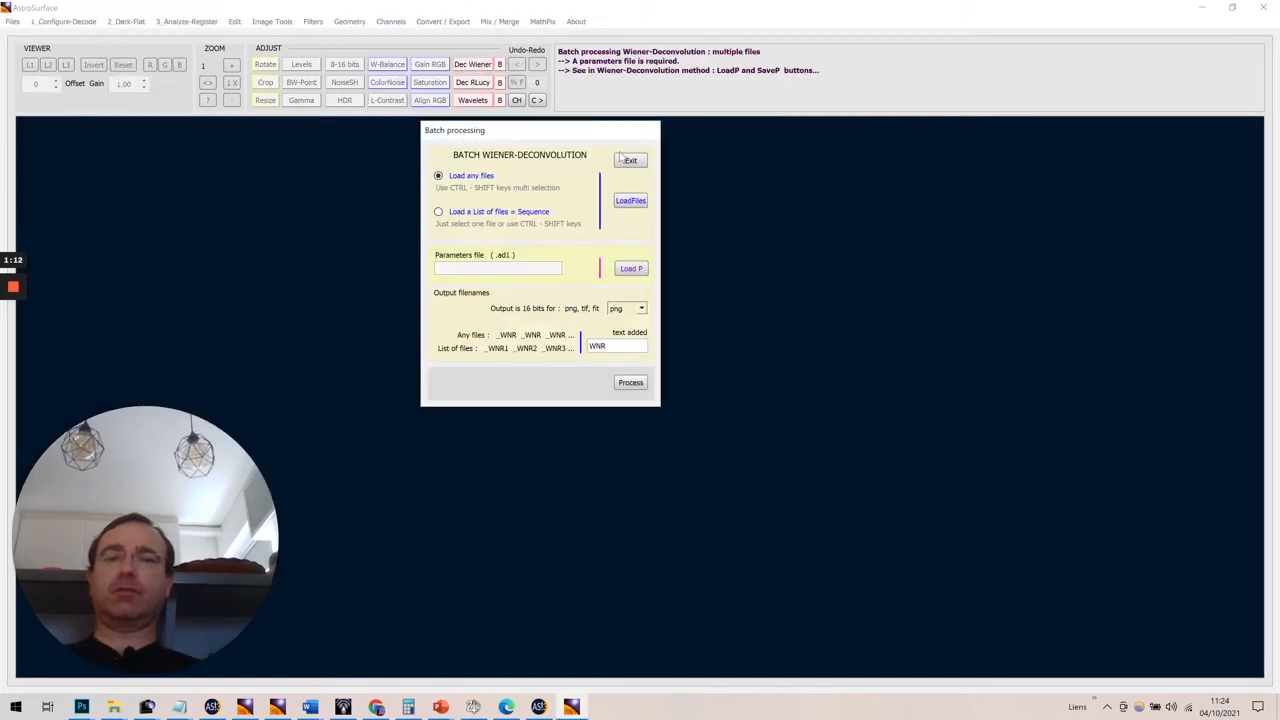
left_click(630, 202)
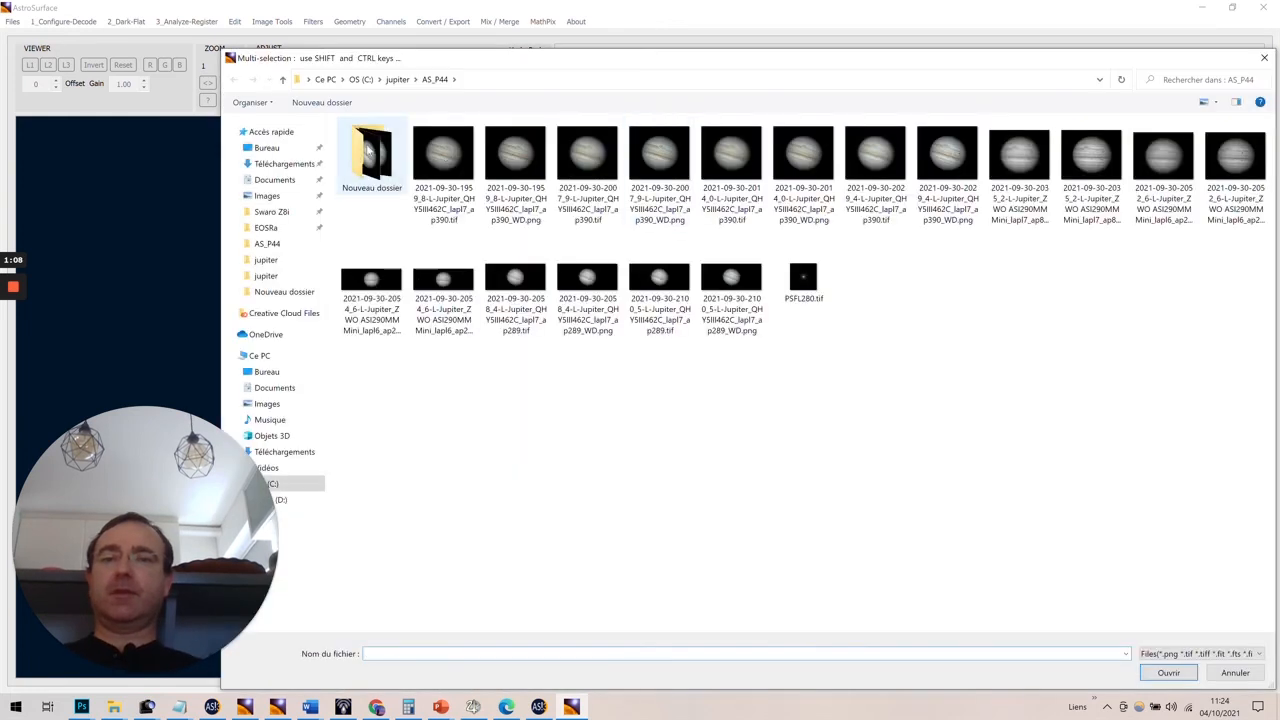
double_click(372, 150)
left_click(372, 152)
left_click(960, 160, "shift")
key("Return")
Load parameterstest.ad1 from C:\jupiter as the Wiener batch parameters file and process the loaded images
left_click(628, 276)
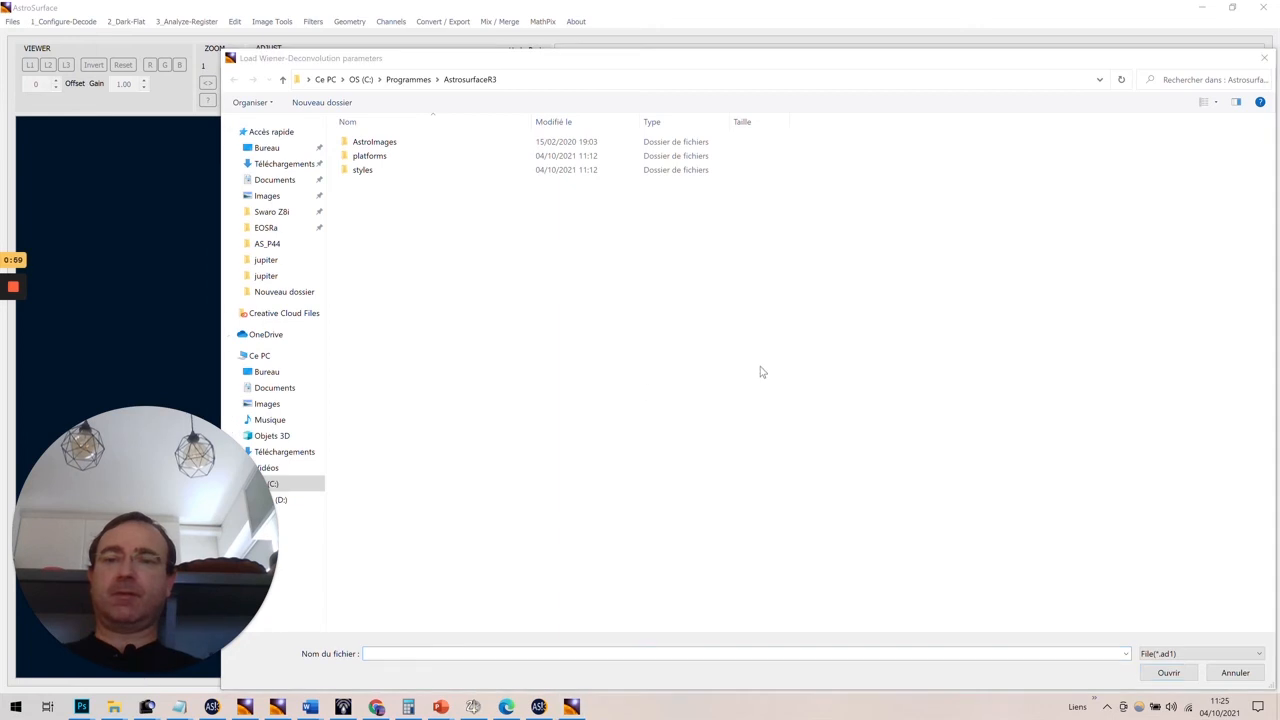
left_click(370, 82)
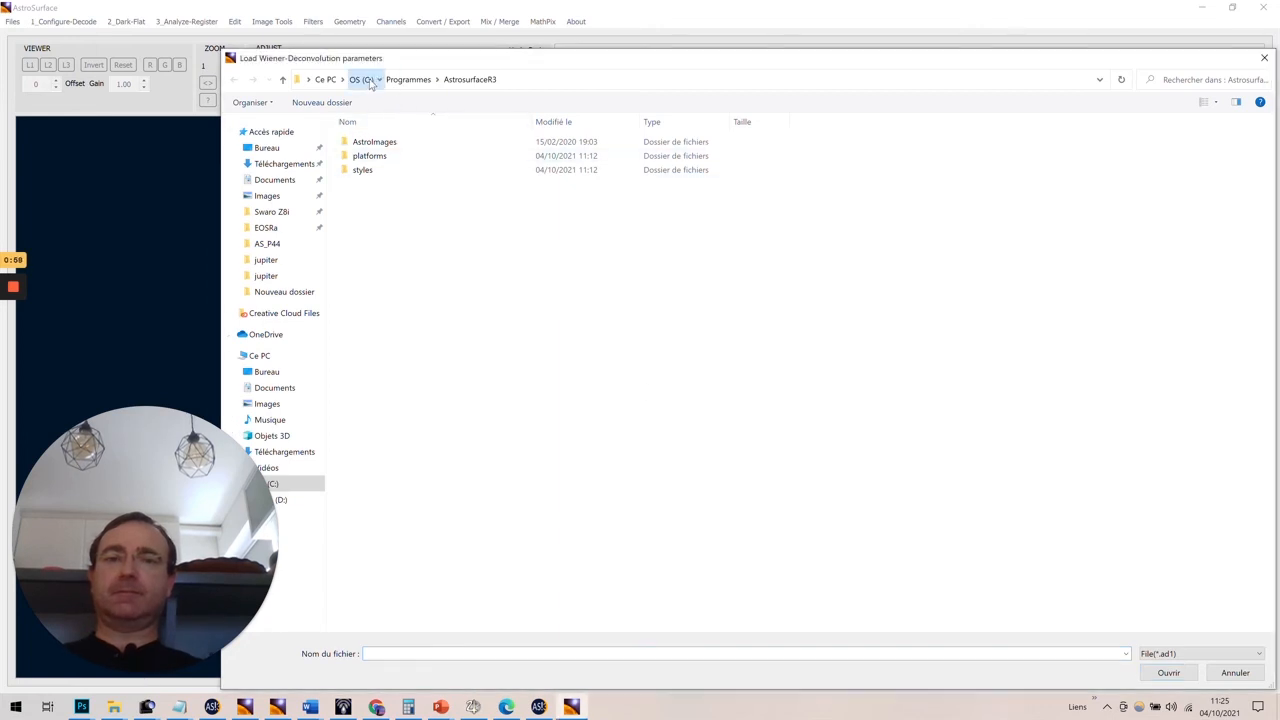
left_click(370, 82)
double_click(860, 160)
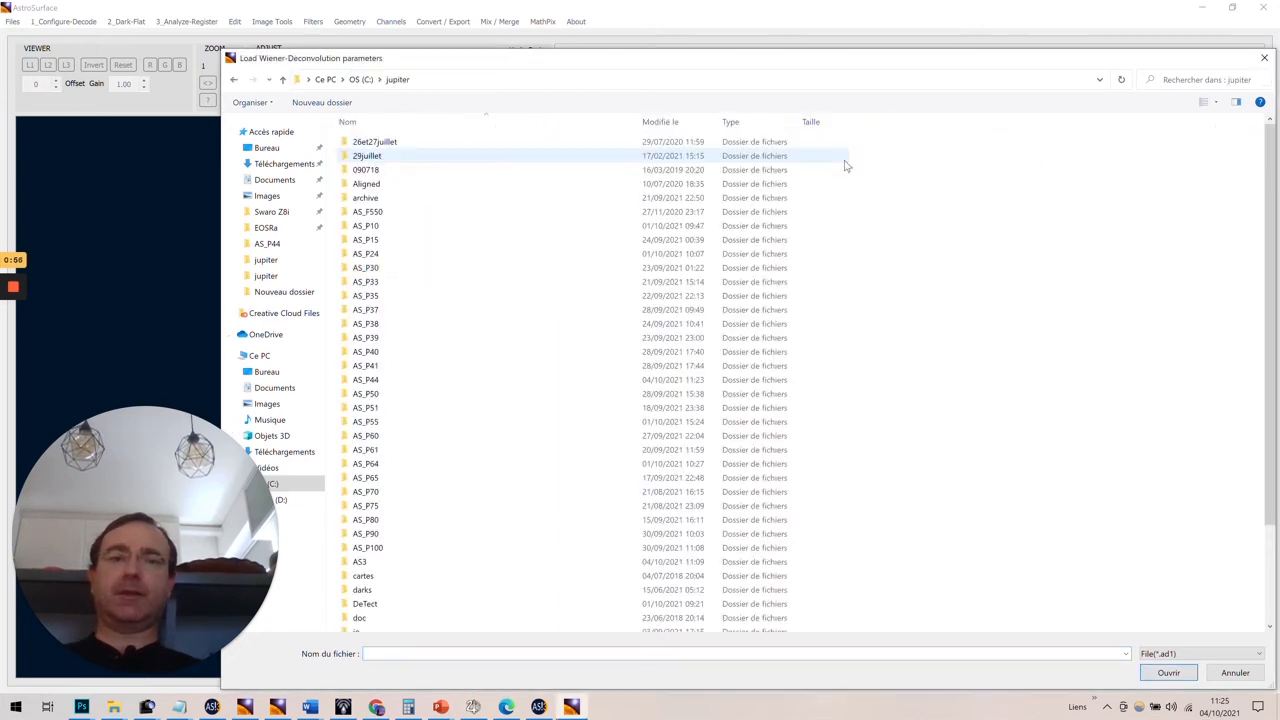
double_click(378, 379)
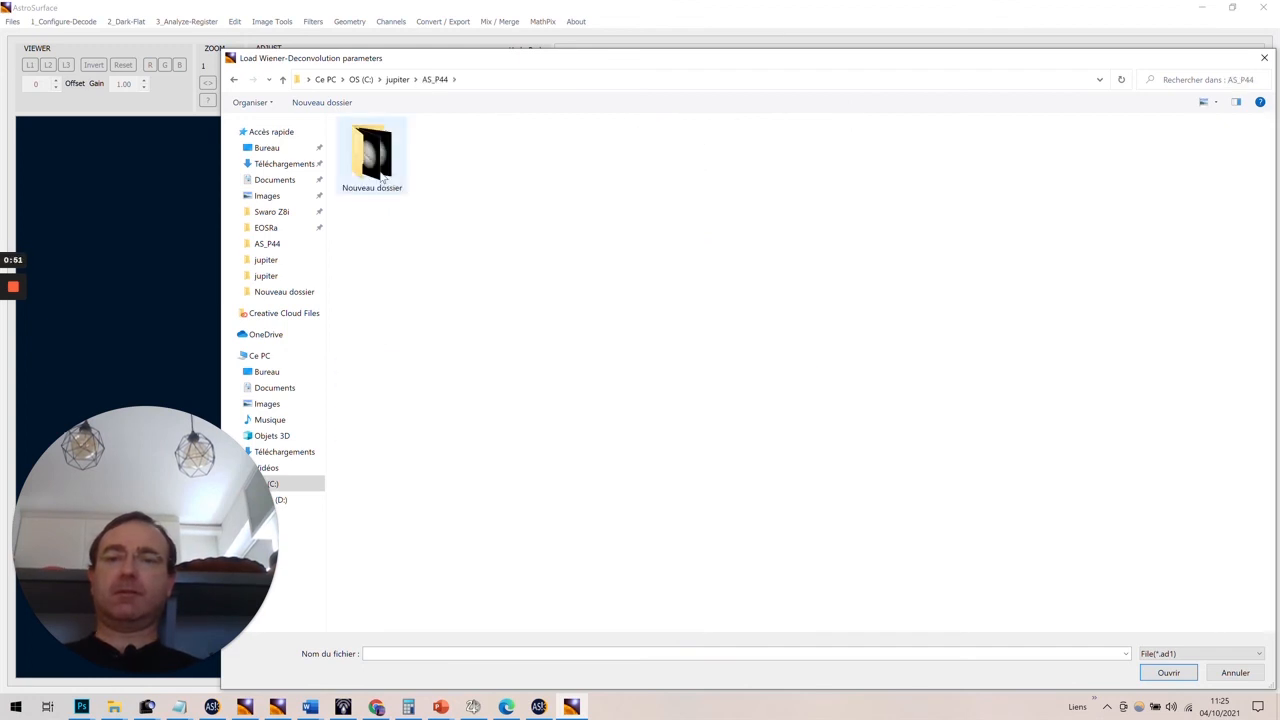
left_click(401, 80)
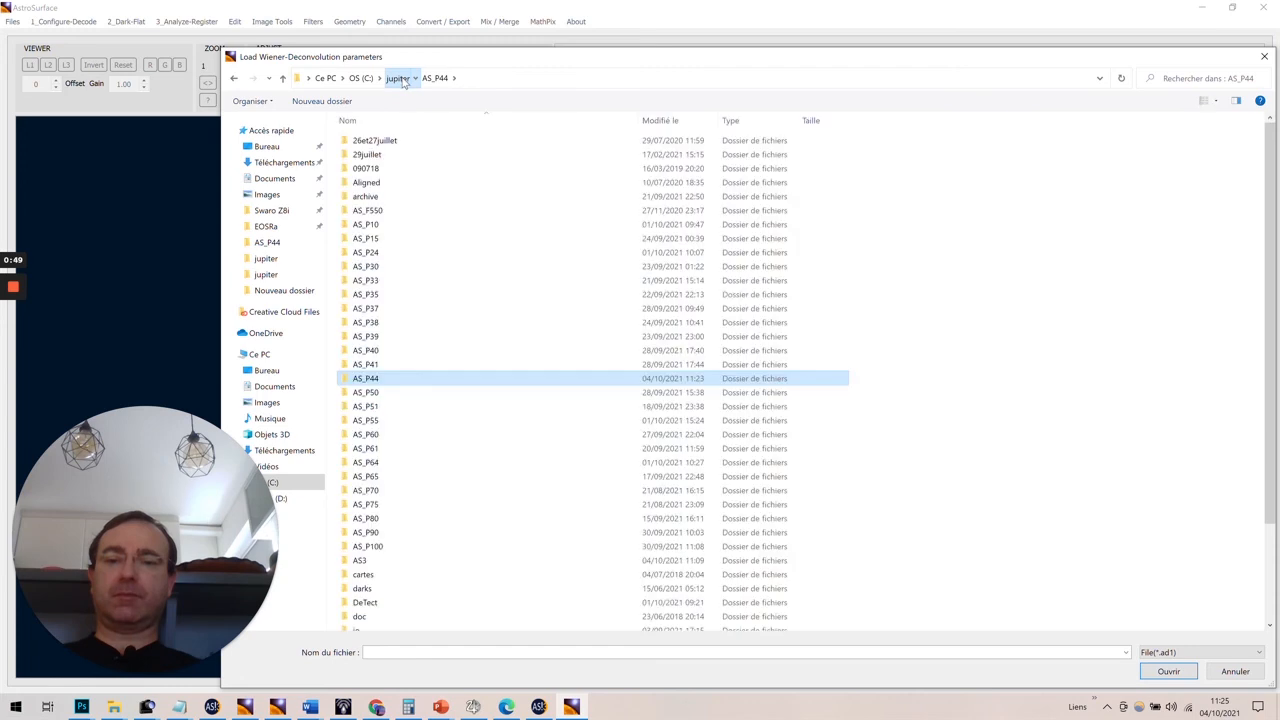
scroll(520, 317, "down", 3)
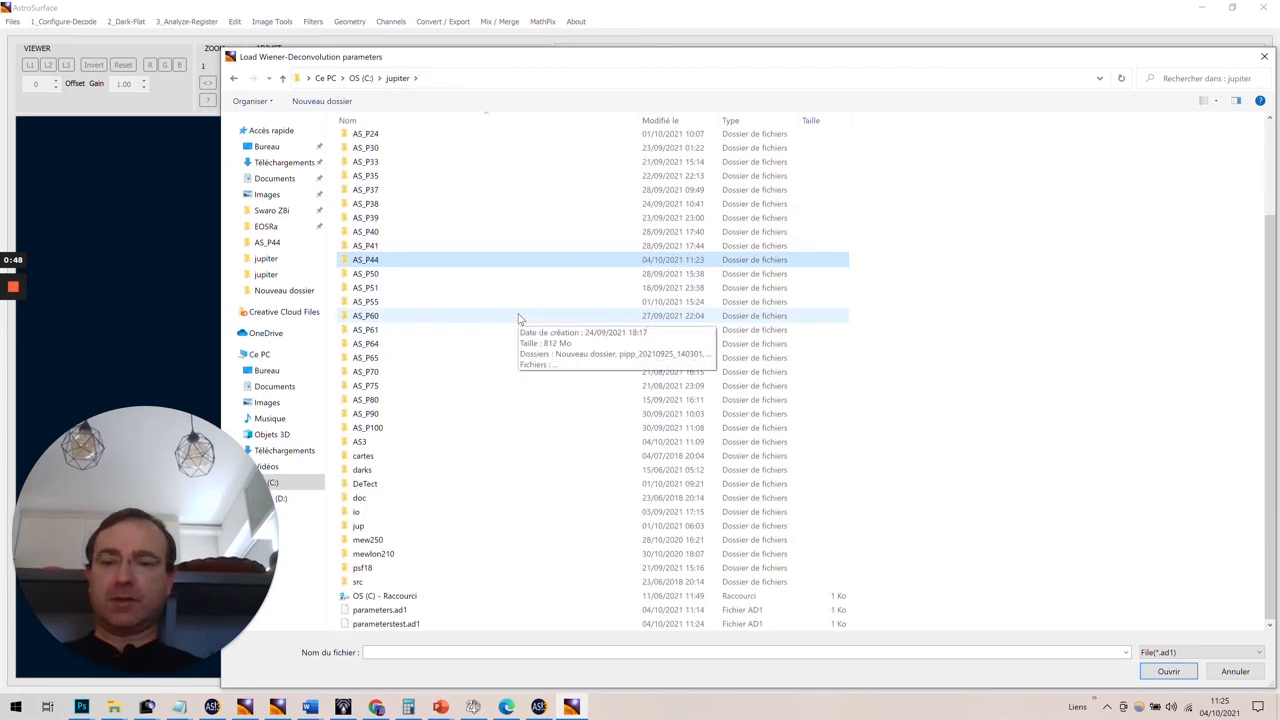
left_click(422, 626)
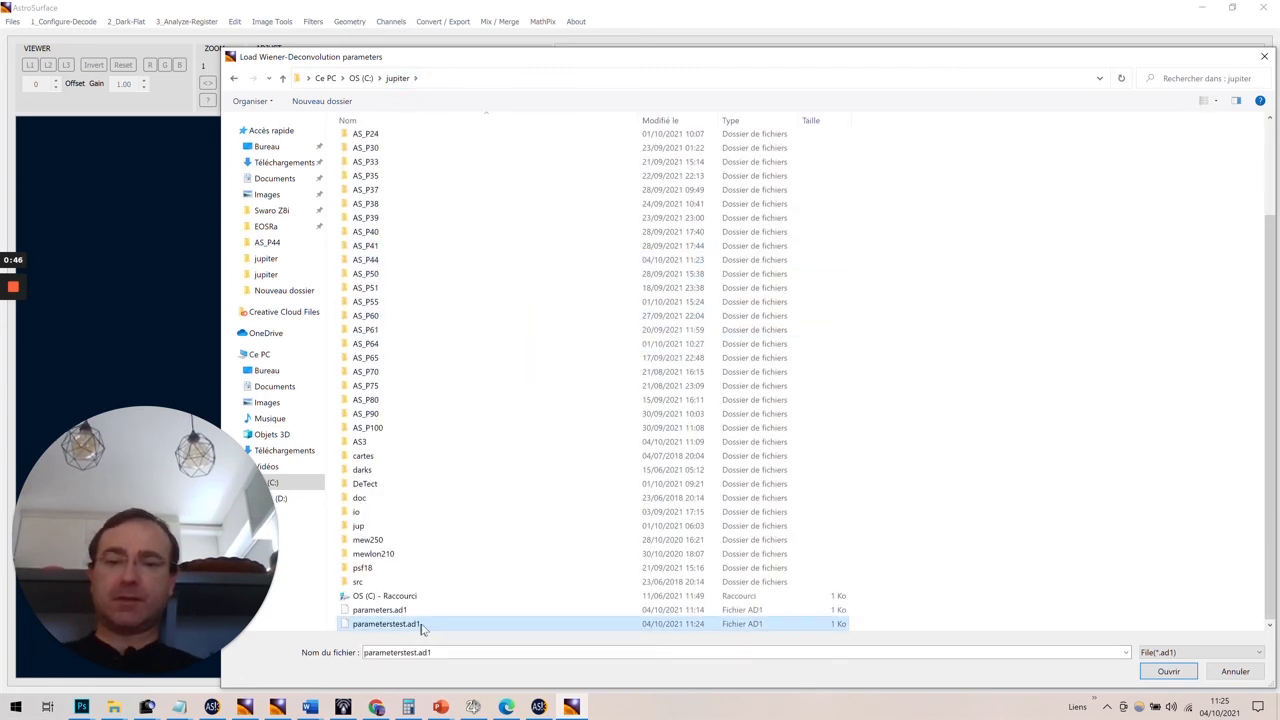
left_click(1172, 671)
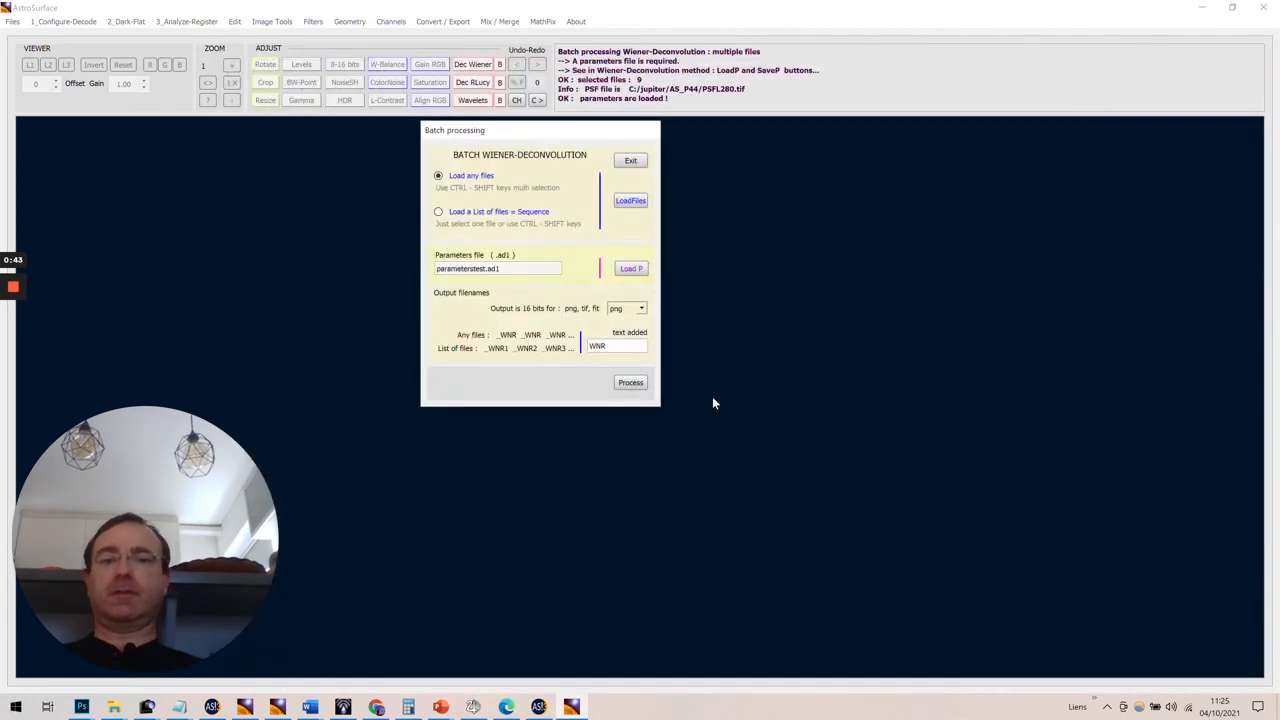
left_click(629, 383)
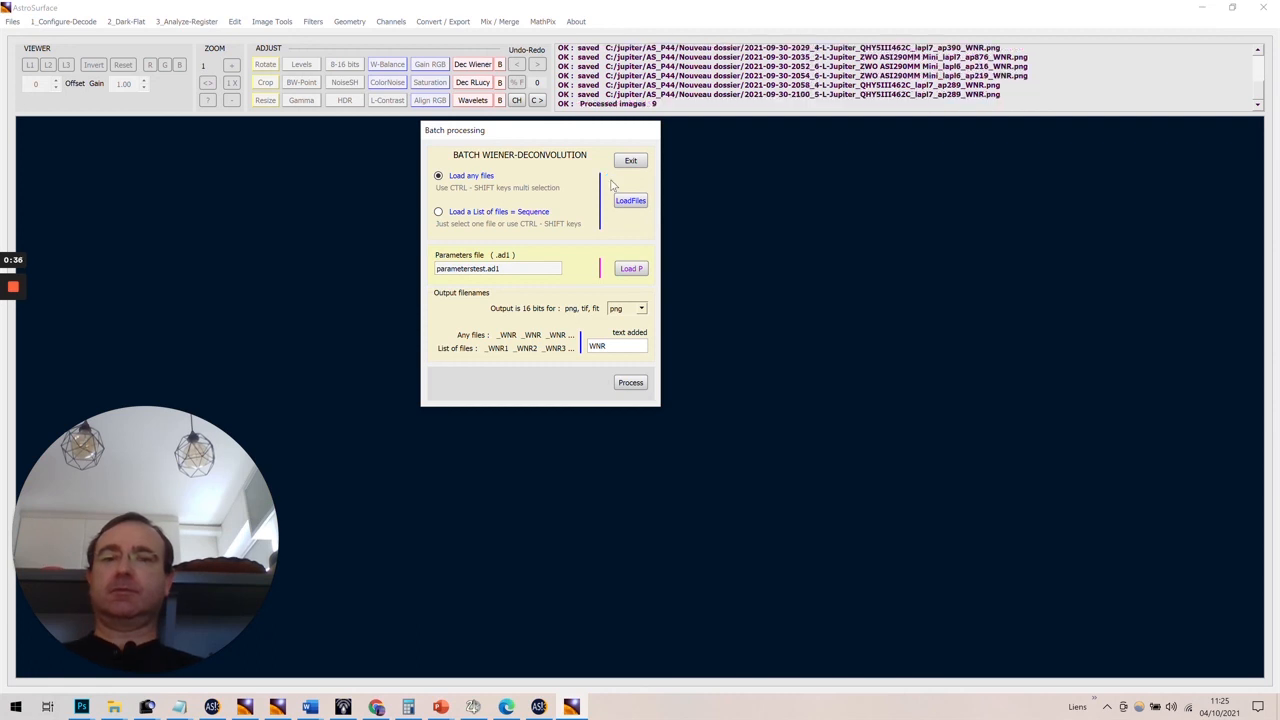
Switch to ACDSee and open the Nouveau dossier folder inside C:\jupiter\AS_P44
key("alt+Tab")
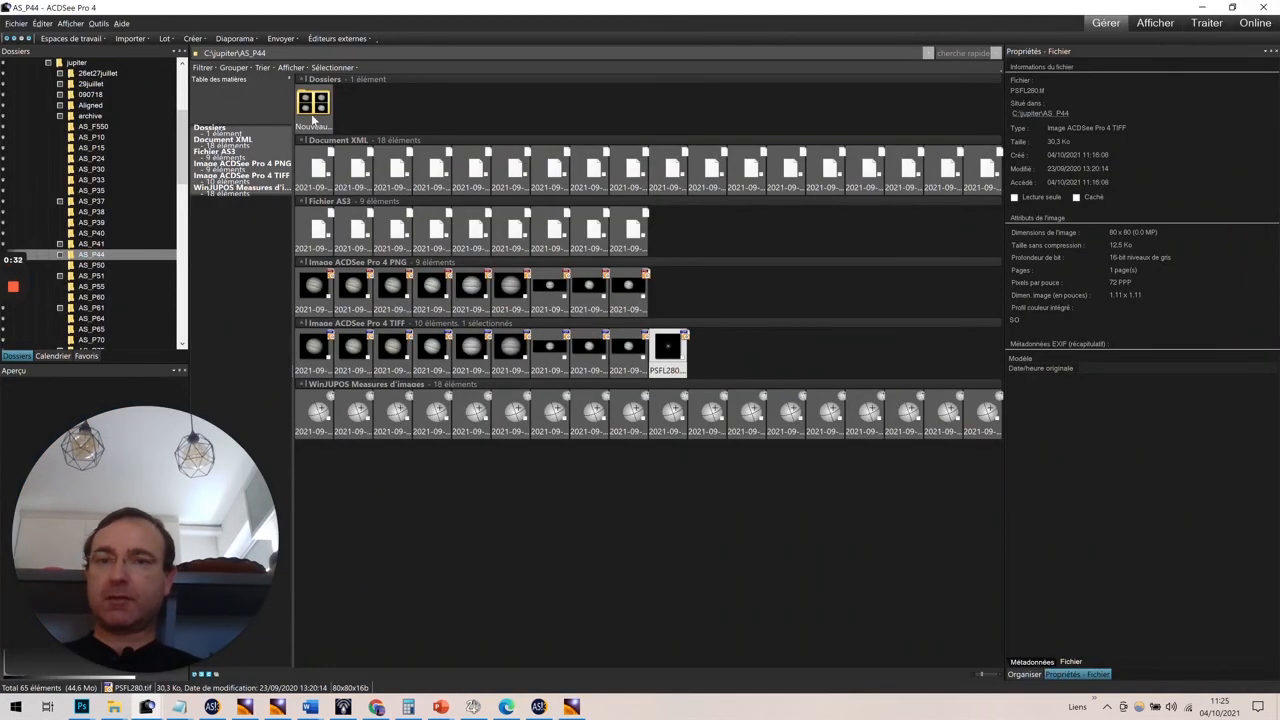
left_click(314, 112)
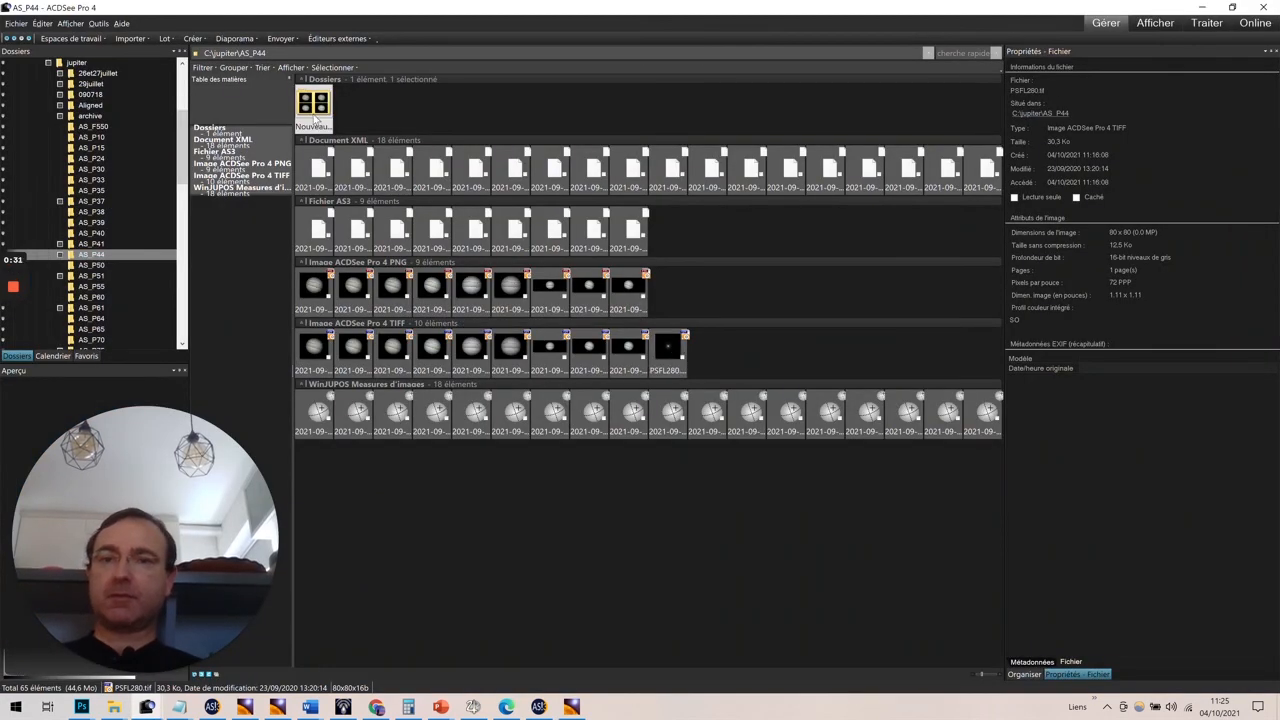
double_click(313, 112)
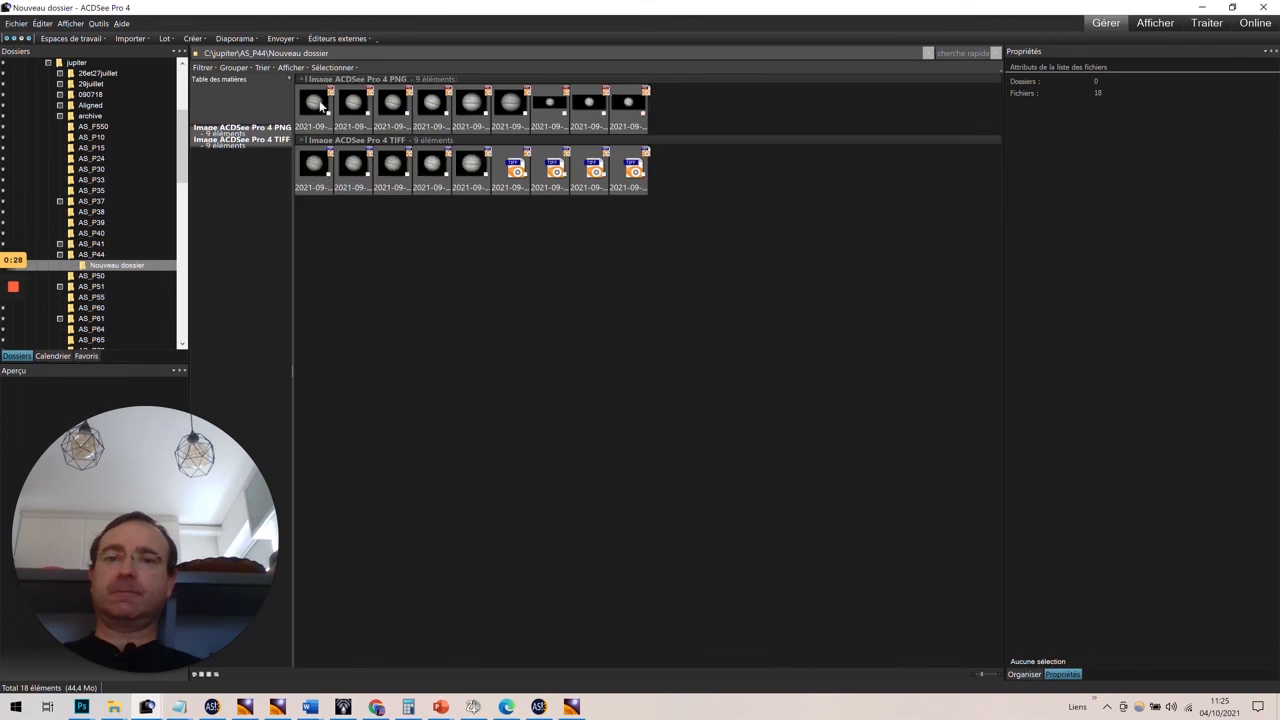
left_click(316, 104)
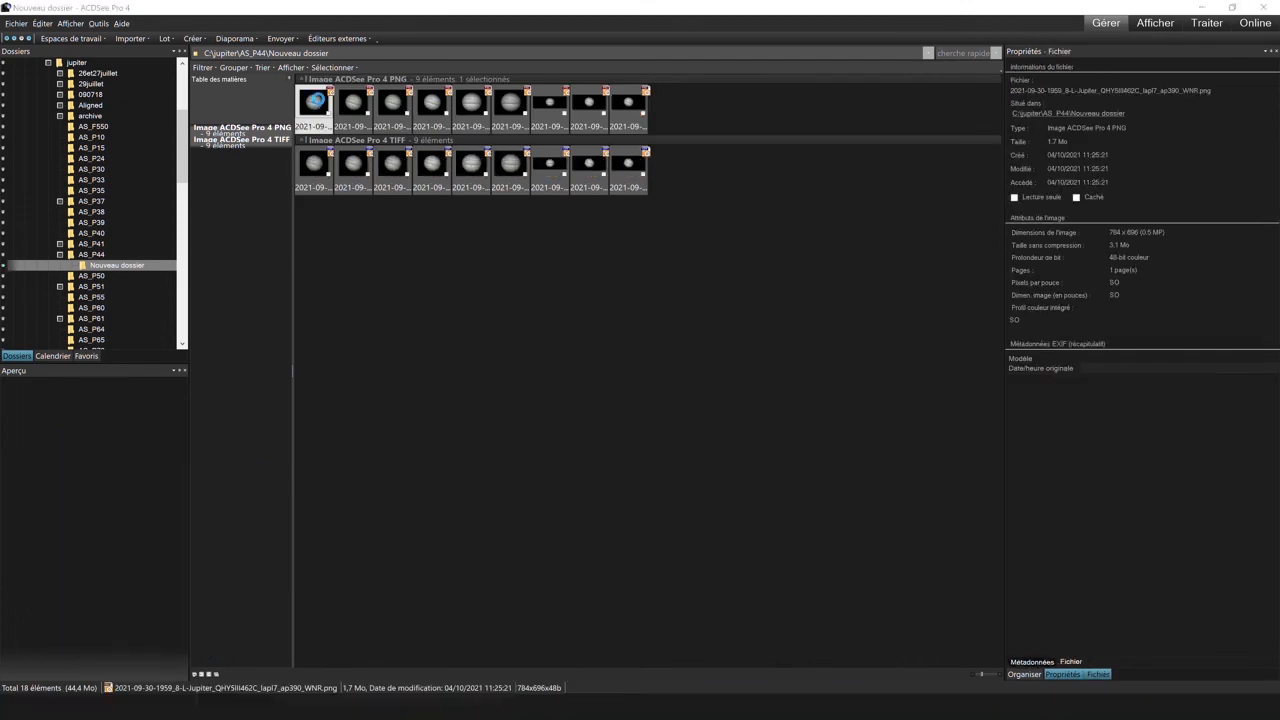
double_click(318, 99)
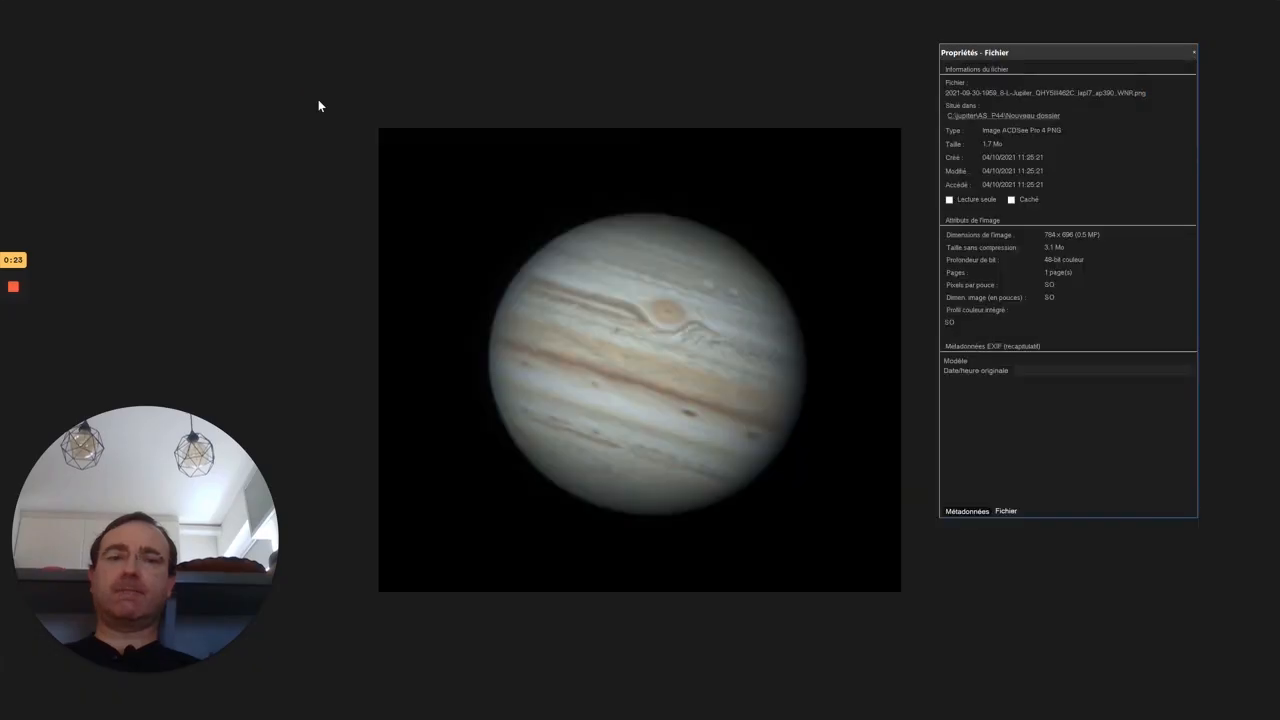
scroll(318, 105, "down", 1)
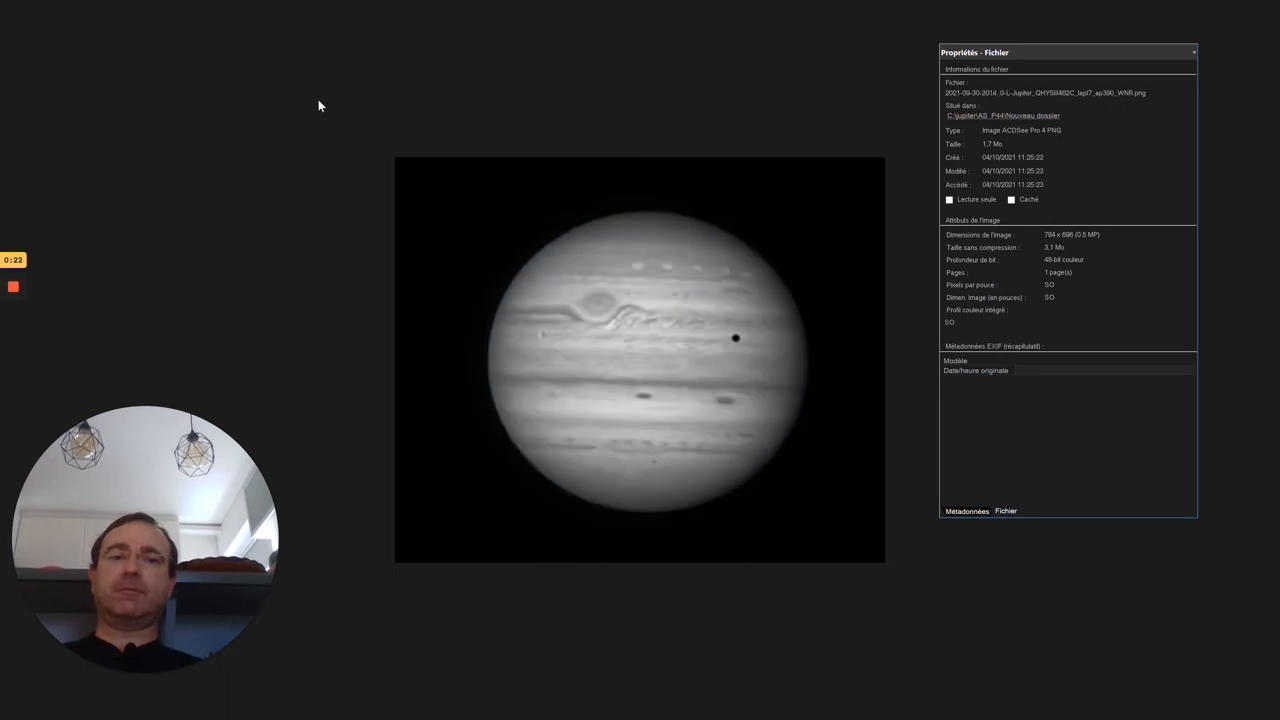
scroll(319, 102, "down", 1)
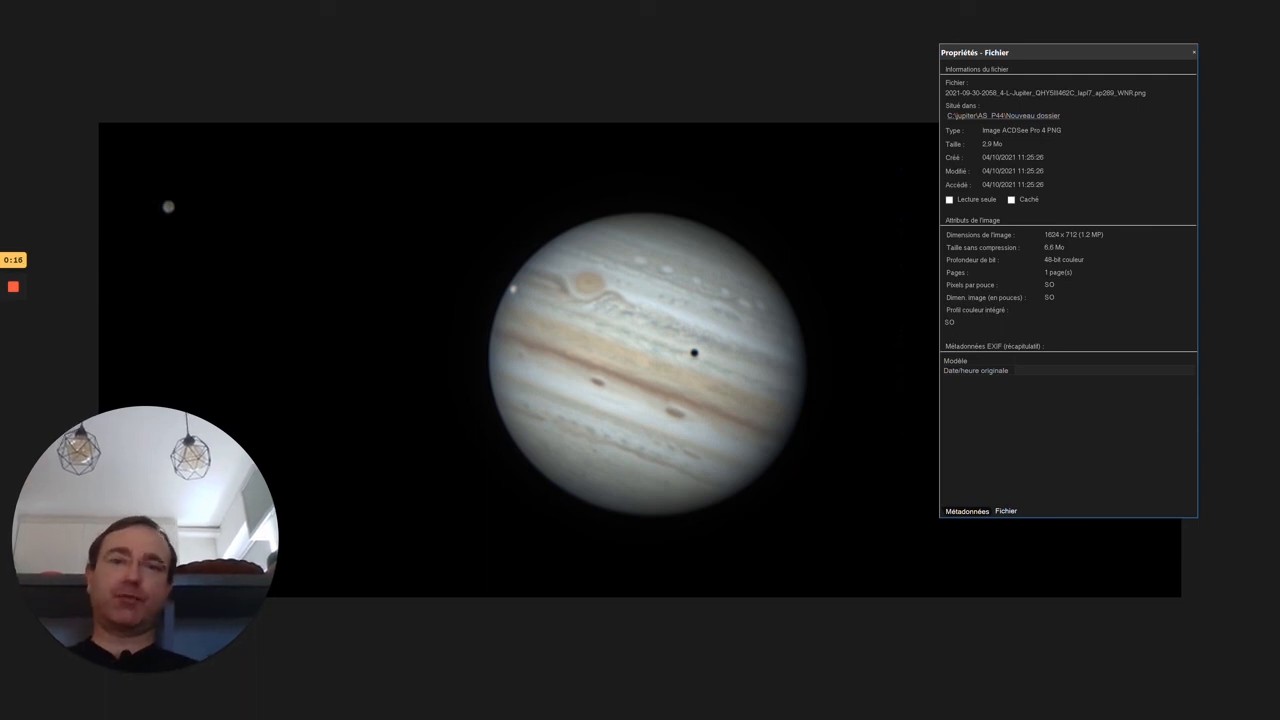
mouse_move(12, 290)
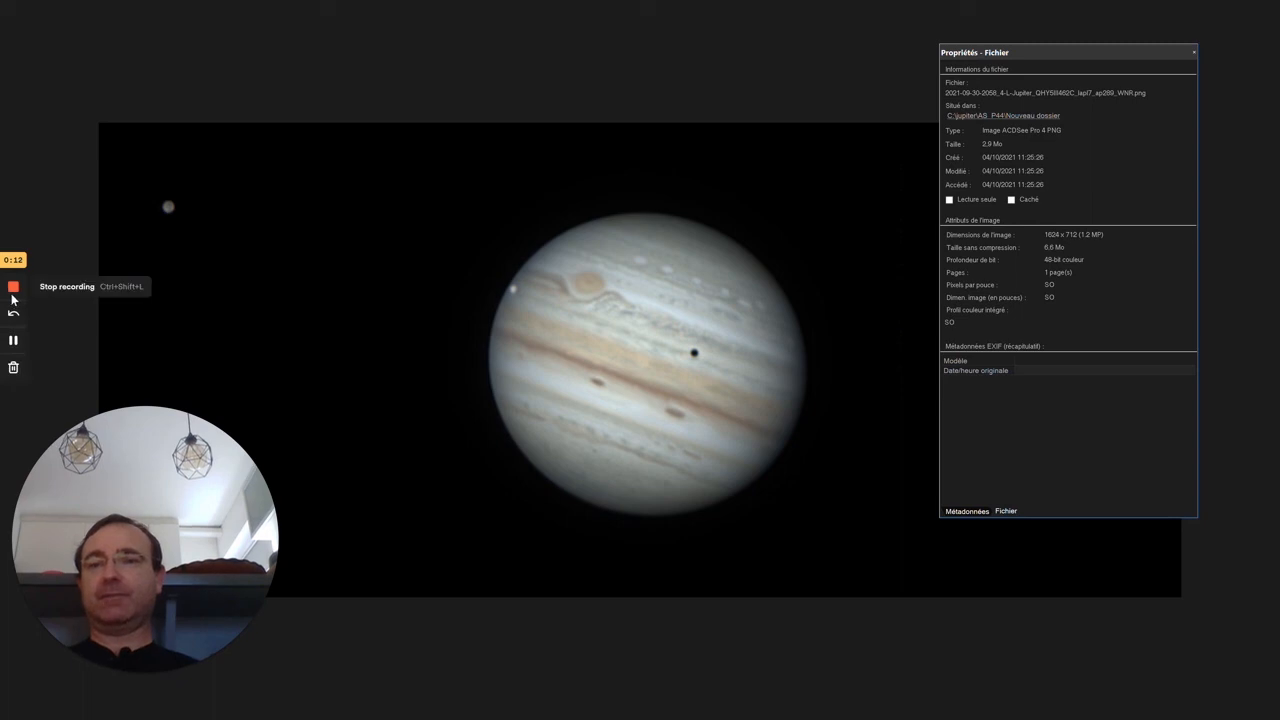